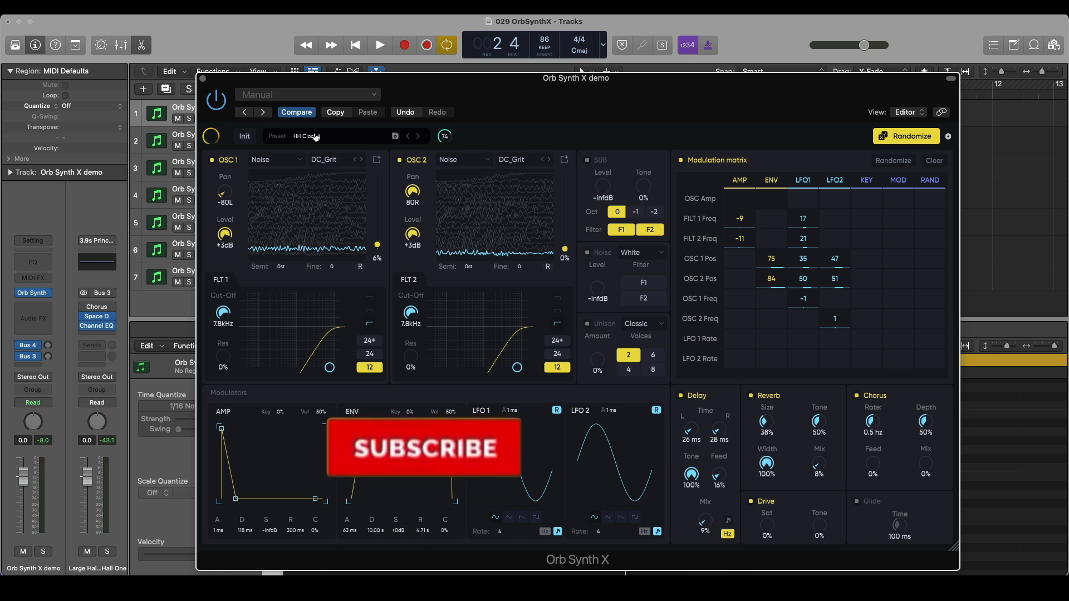
Browse all presets in the demo track's synth and audition Moving Lands, Reece 2 and Sarl
click(314, 137)
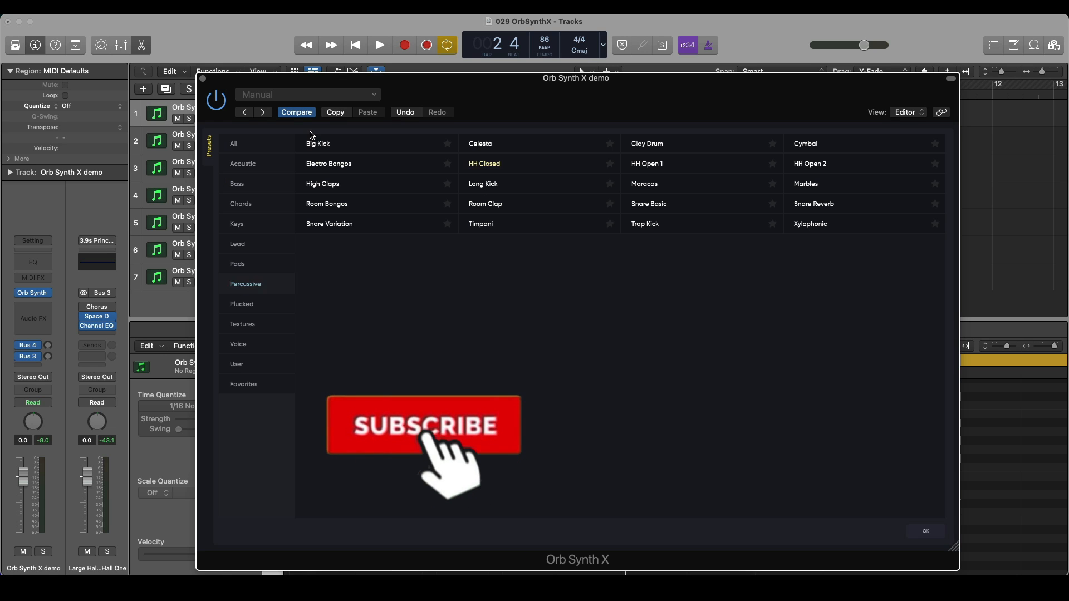
click(244, 145)
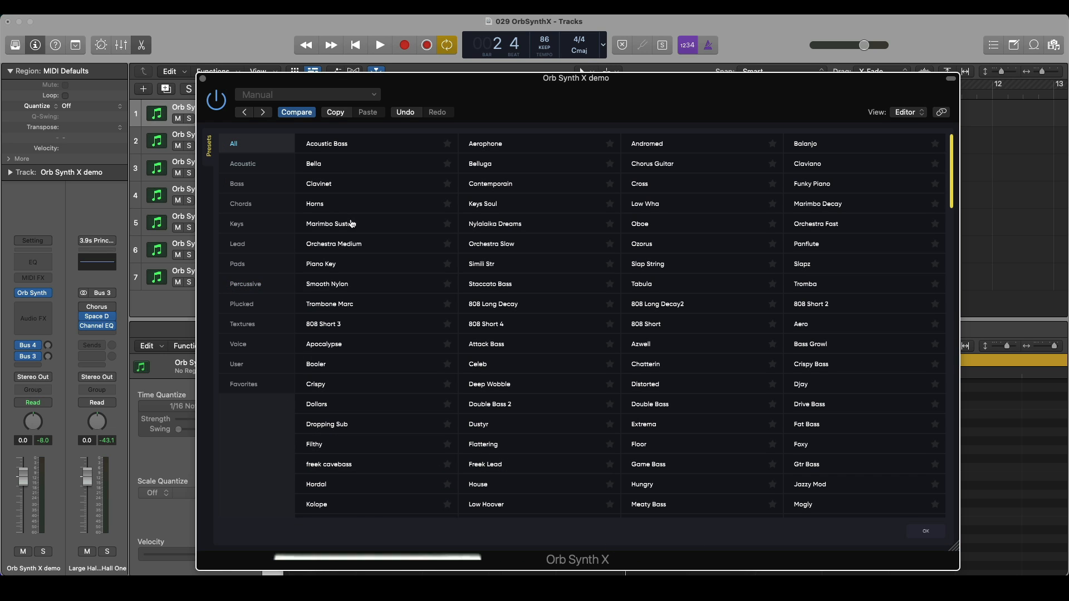
scroll(346, 212, down, 10)
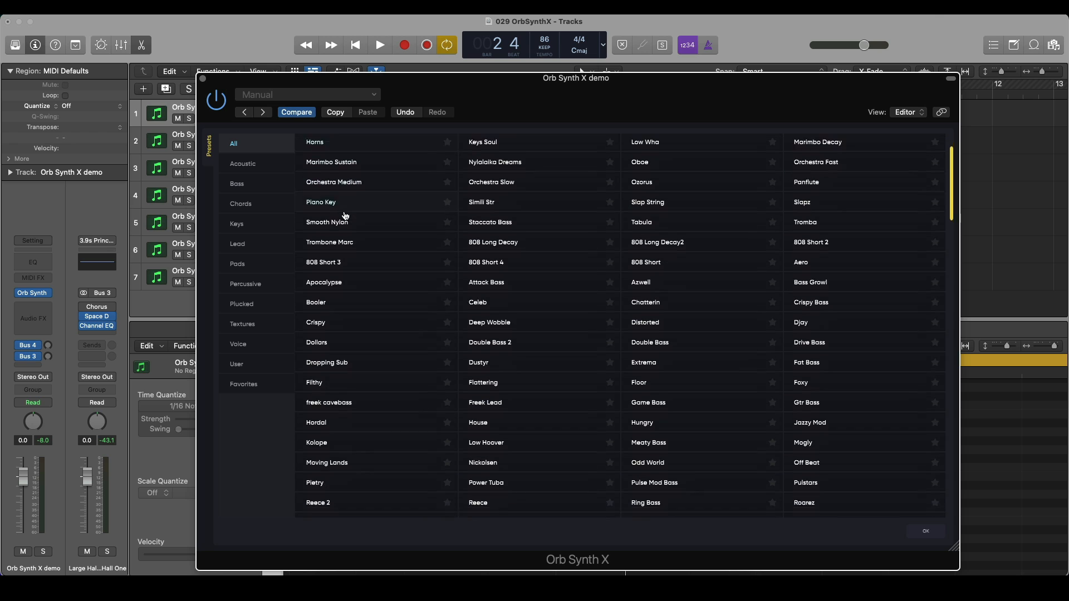
scroll(346, 172, down, 4)
click(346, 183)
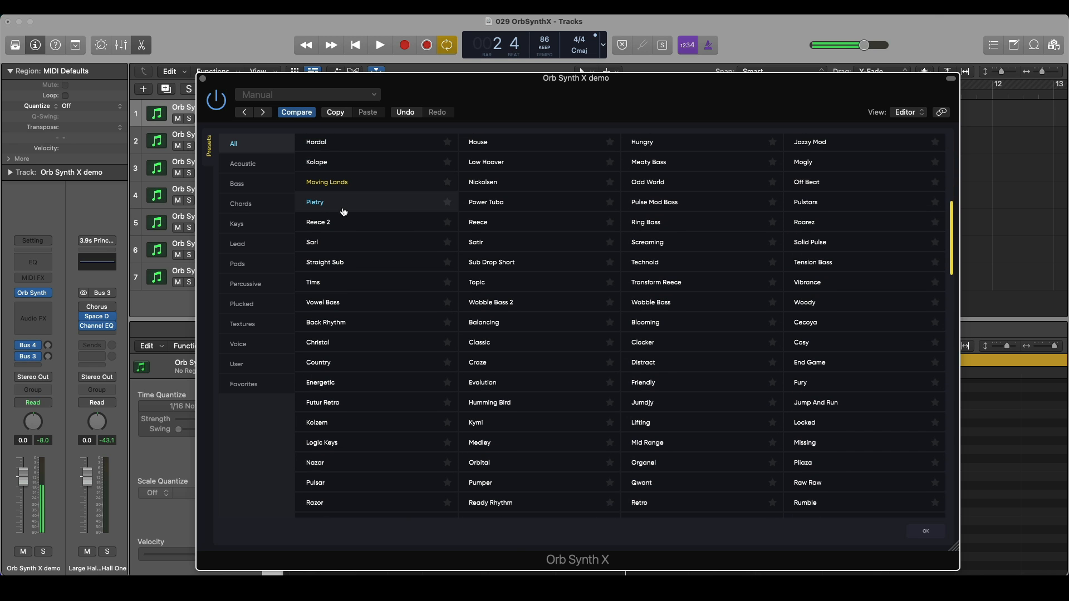
click(351, 227)
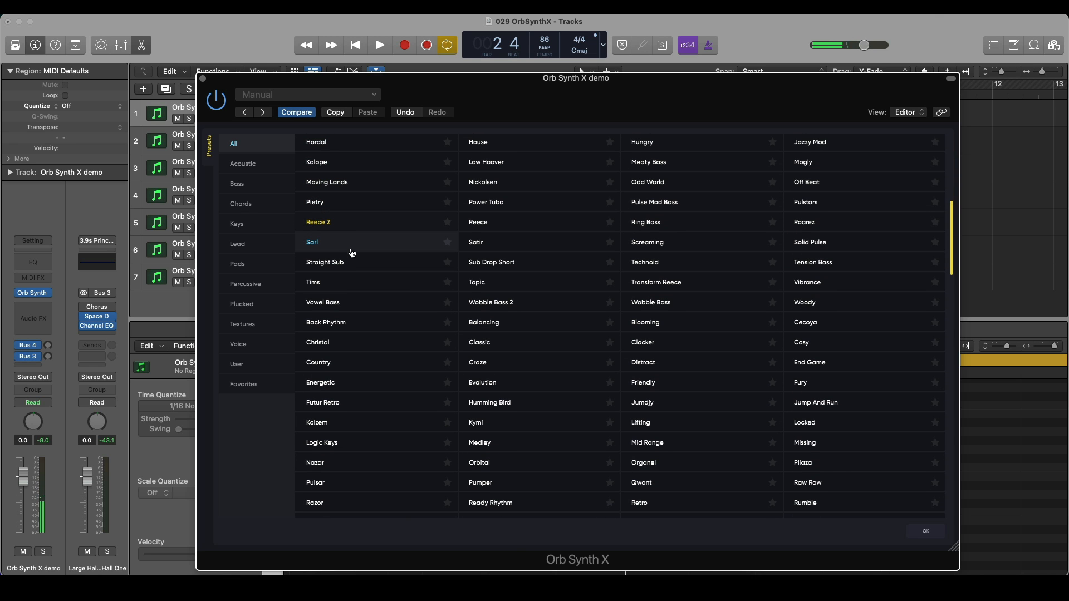
click(355, 246)
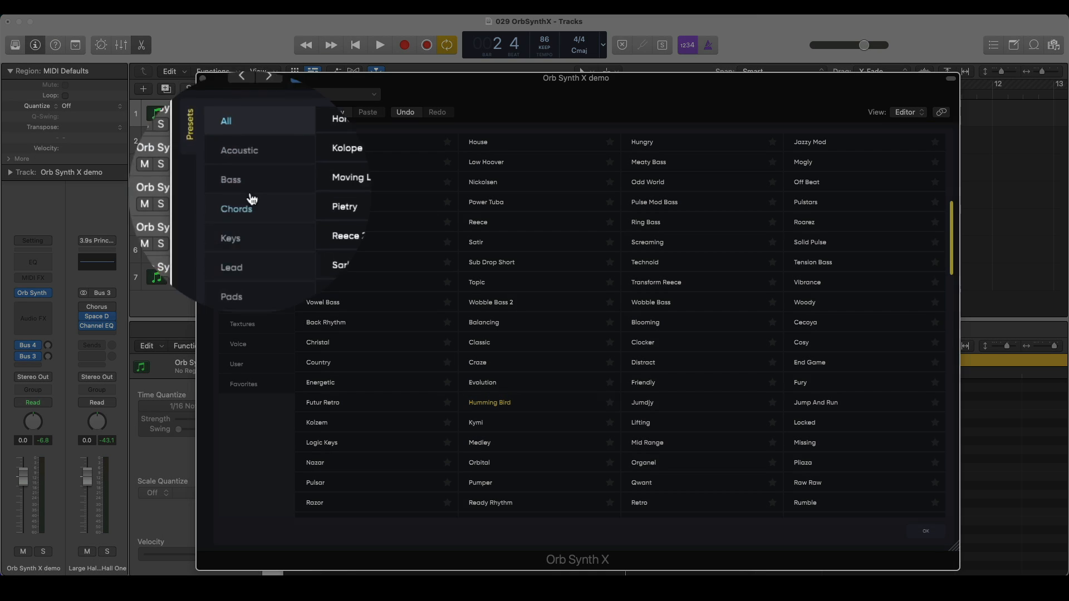
Load the Tone Decay Pad preset from the Keys category on the demo track and close its synth window
click(239, 224)
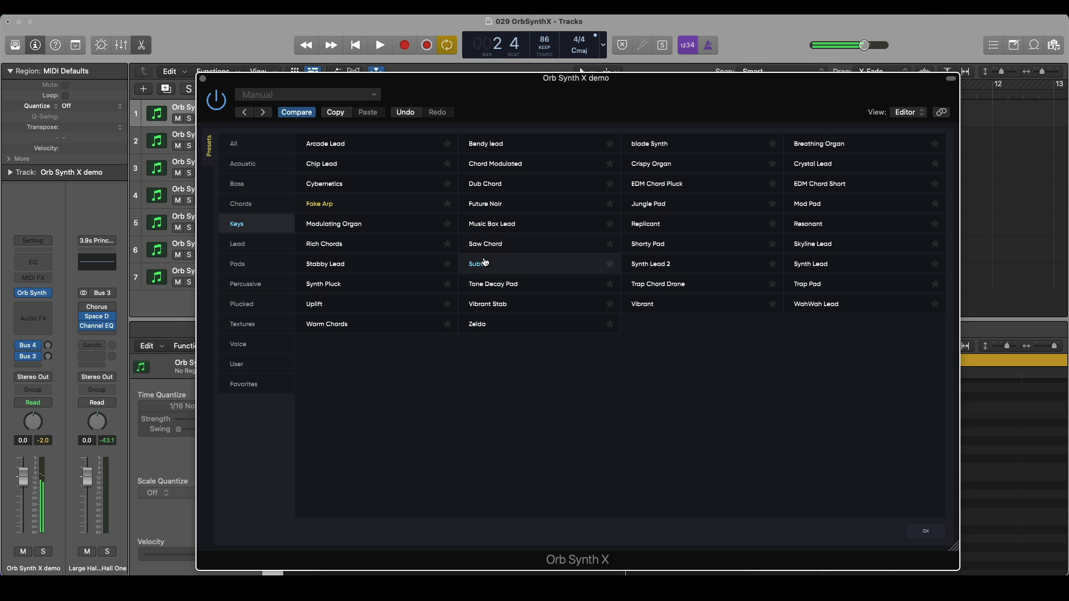
click(496, 286)
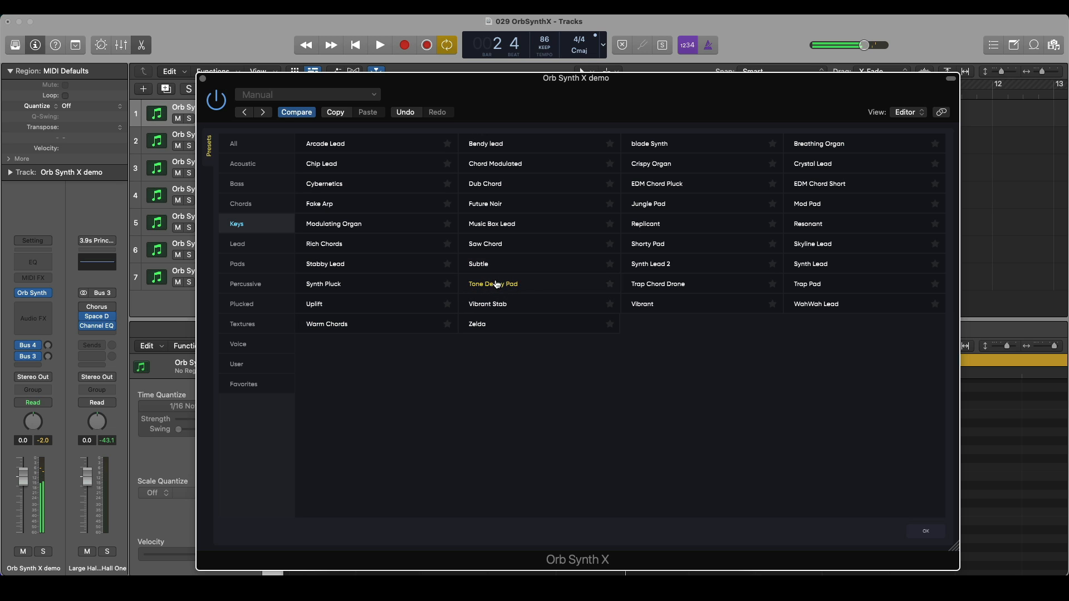
click(235, 287)
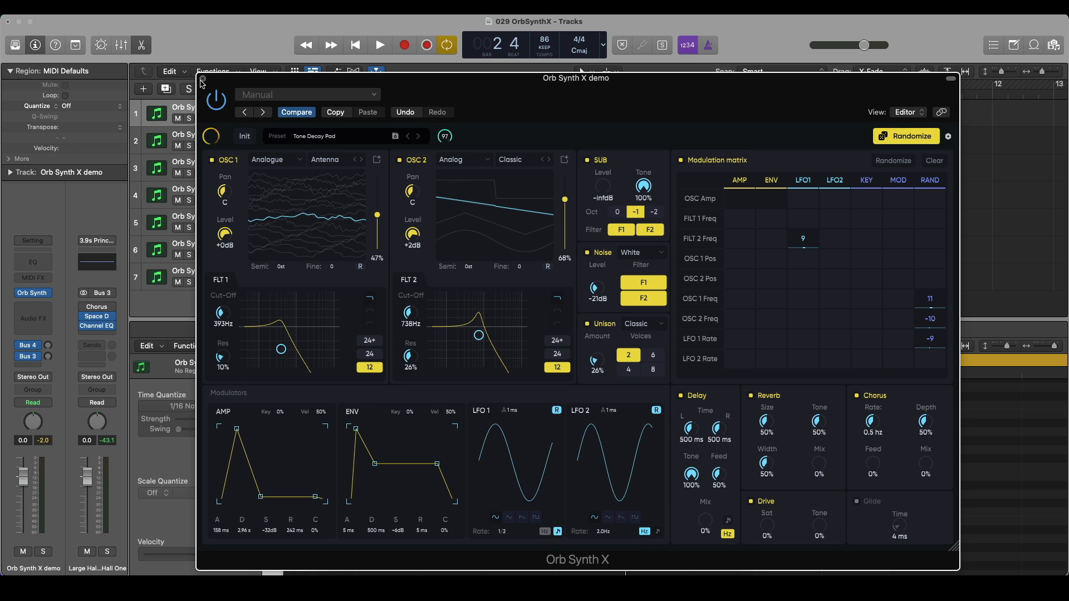
click(203, 82)
Play the project with the kick track soloed and open the kick's synth, placing its window clear of the track names
click(328, 149)
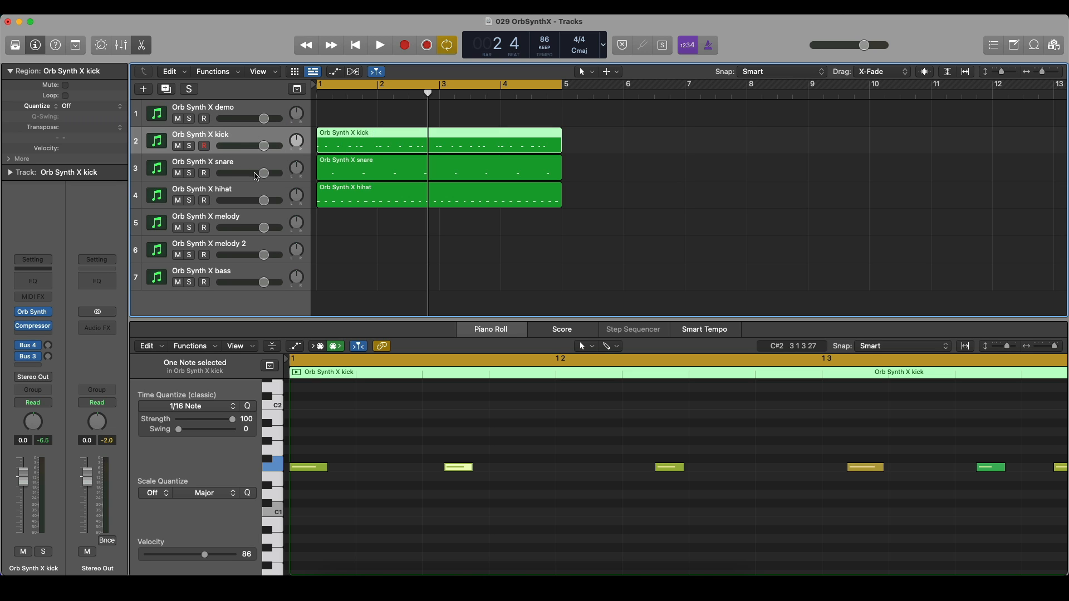
key(space)
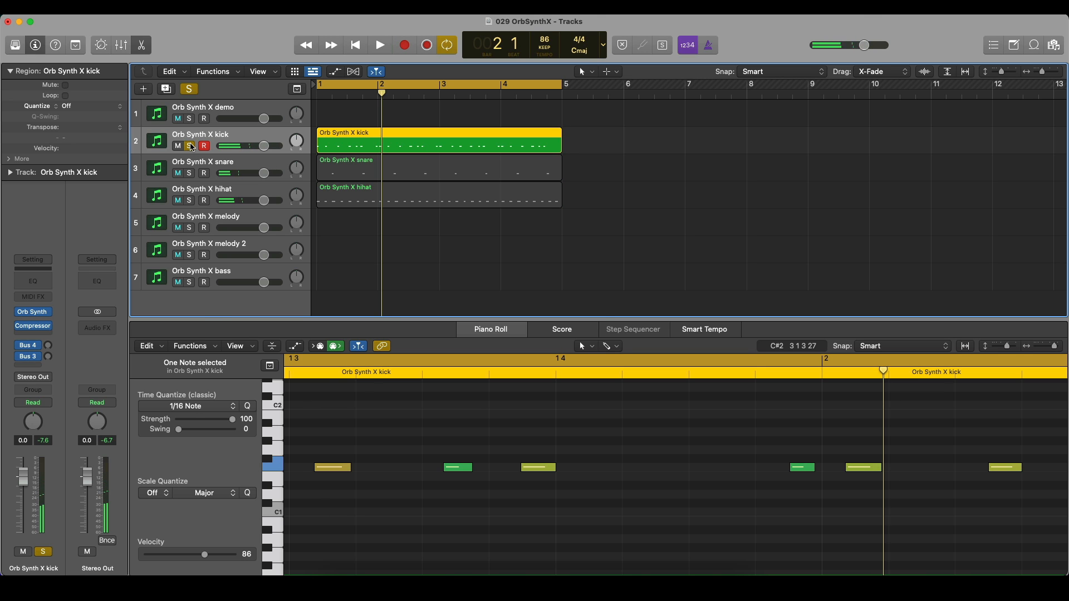
click(157, 141)
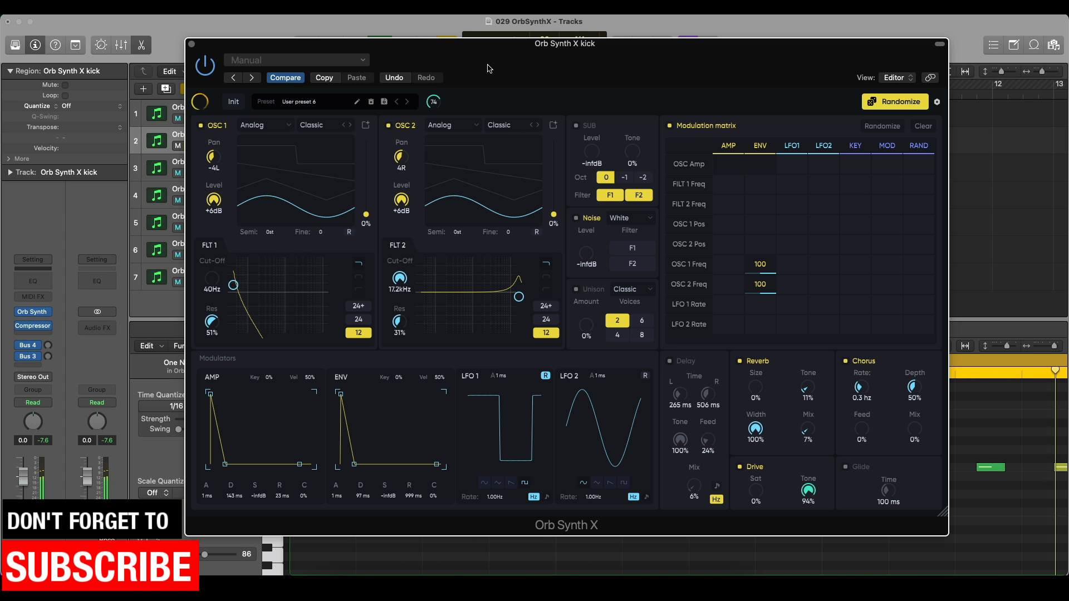
drag(212, 50, 306, 50)
Open the snare track's synth, play it together with the kick, and set the snare's reverb size to 44%
click(220, 163)
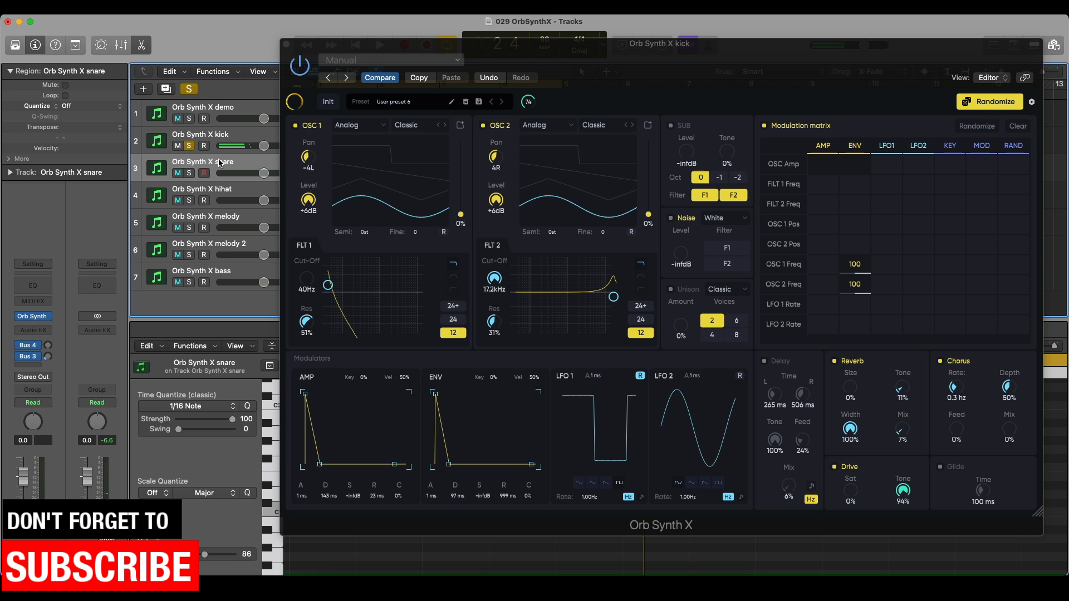
click(34, 318)
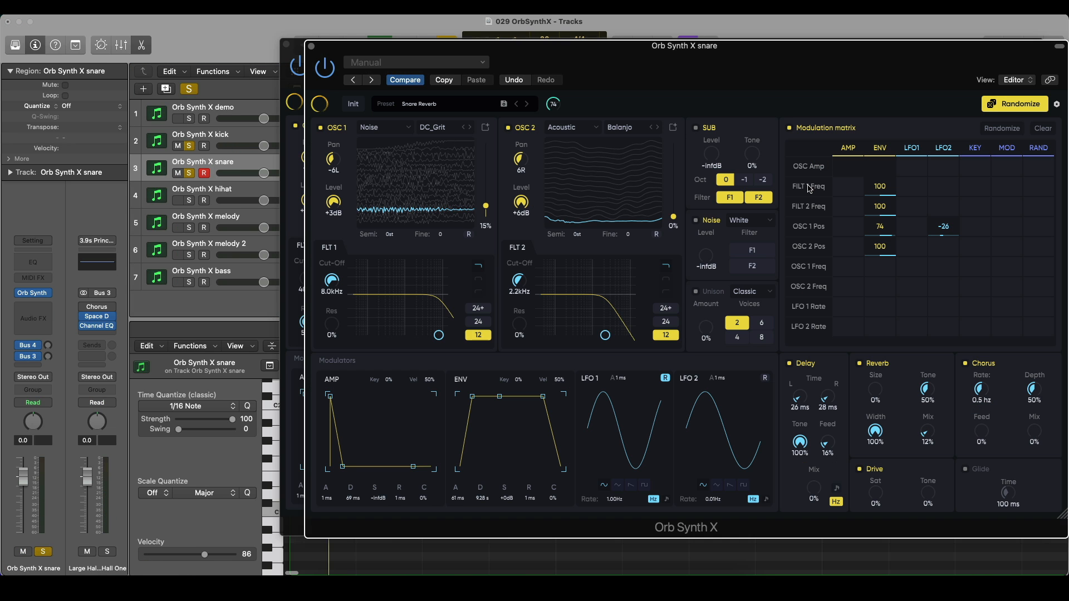
key(space)
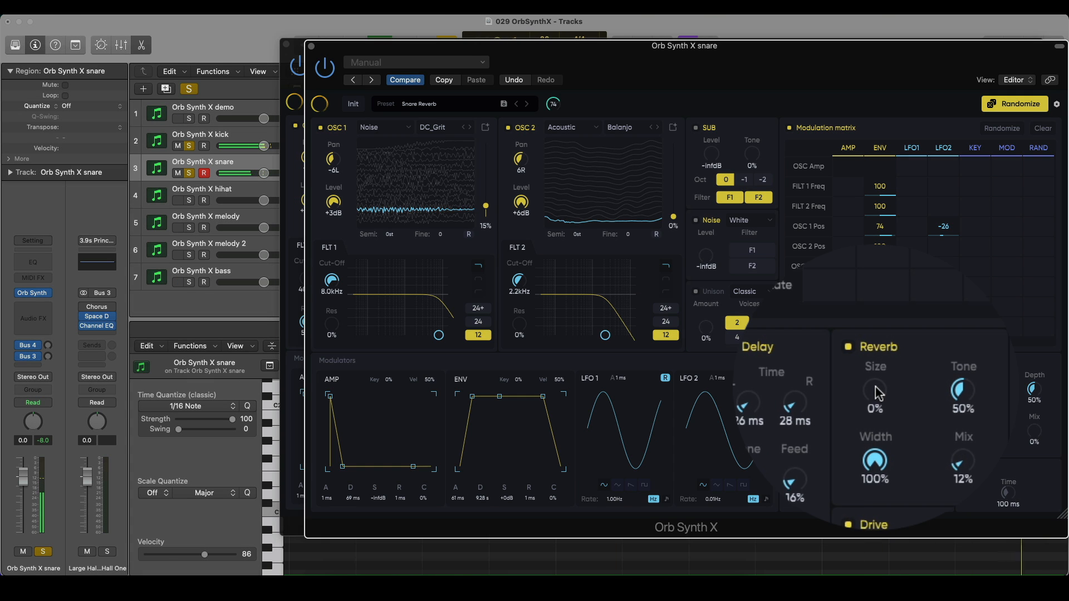
drag(872, 384, 886, 342)
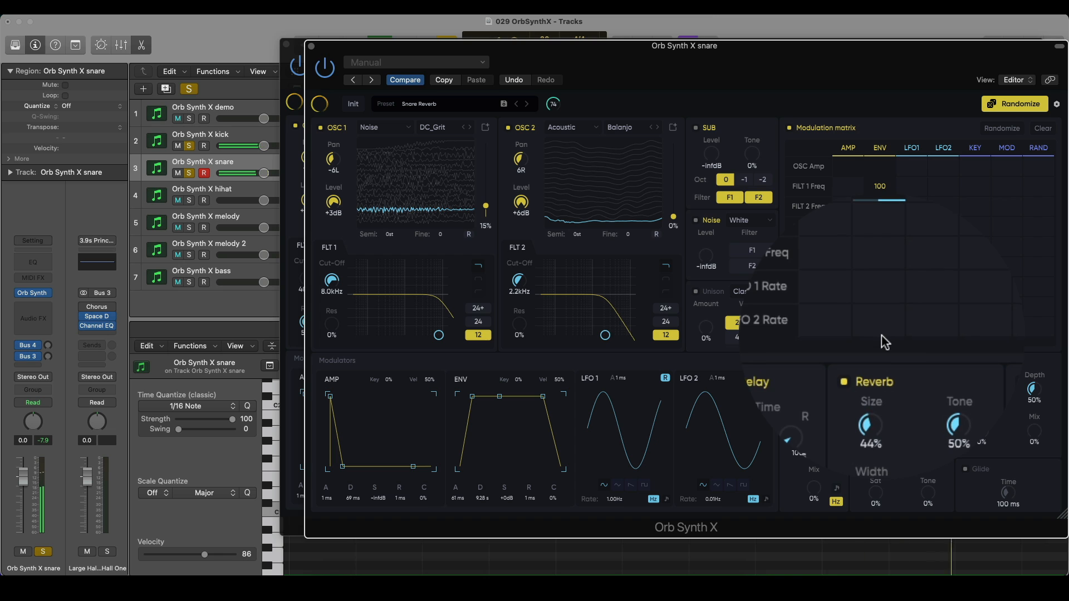
In the hi-hat track's synth, enable the white noise generator and set its level to -13 dB
click(279, 203)
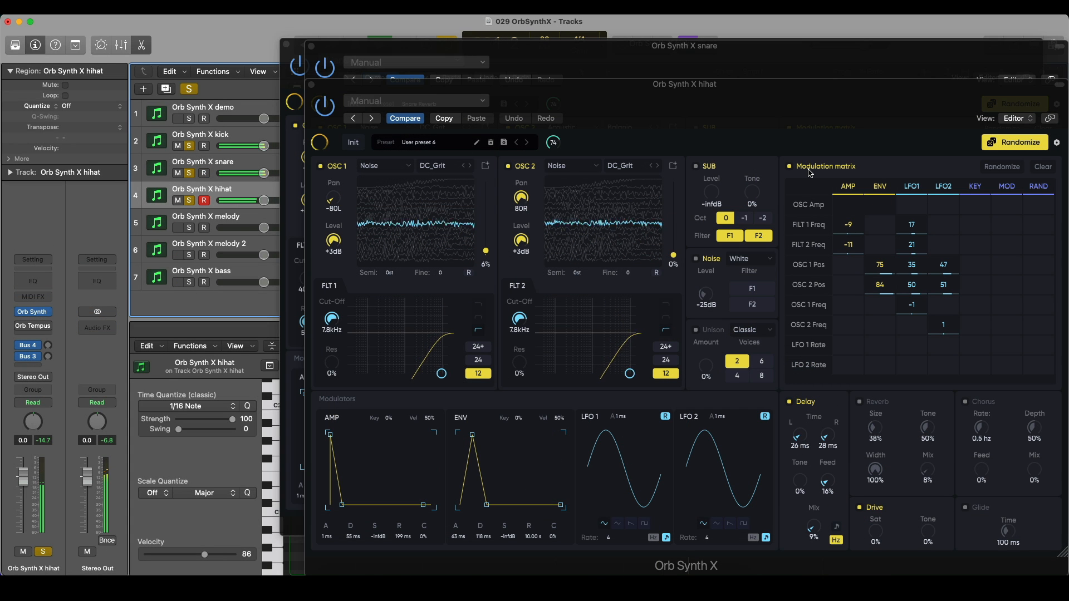
mouse_move(811, 173)
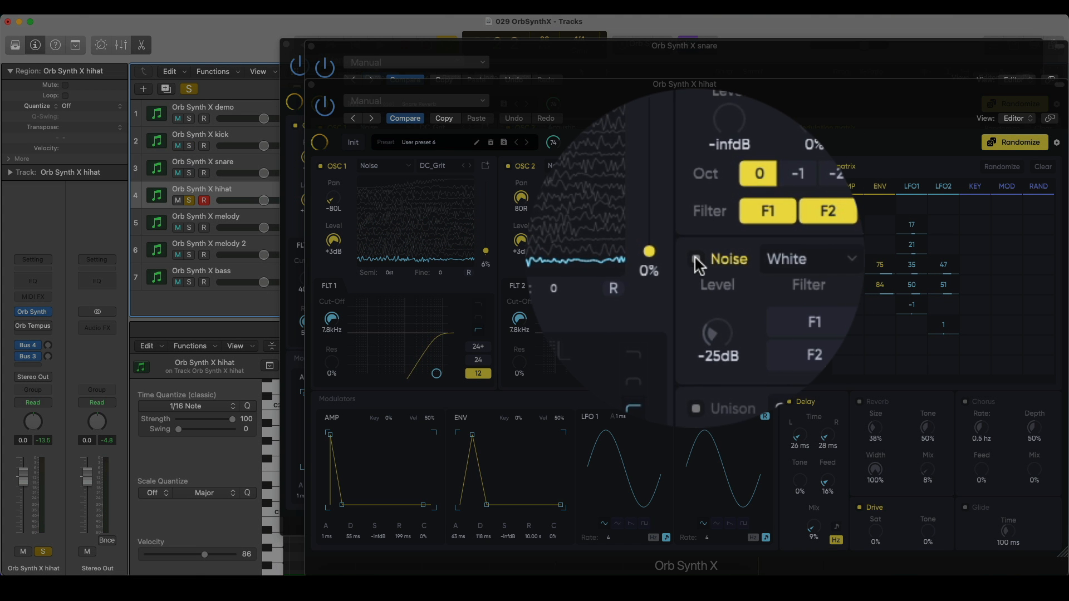
click(696, 259)
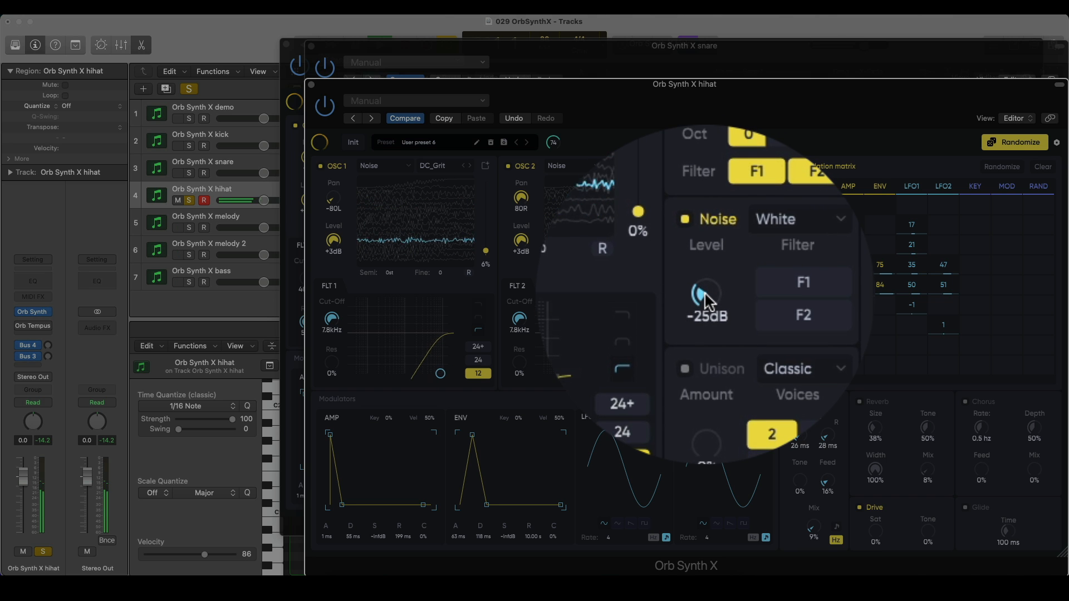
drag(706, 301, 711, 279)
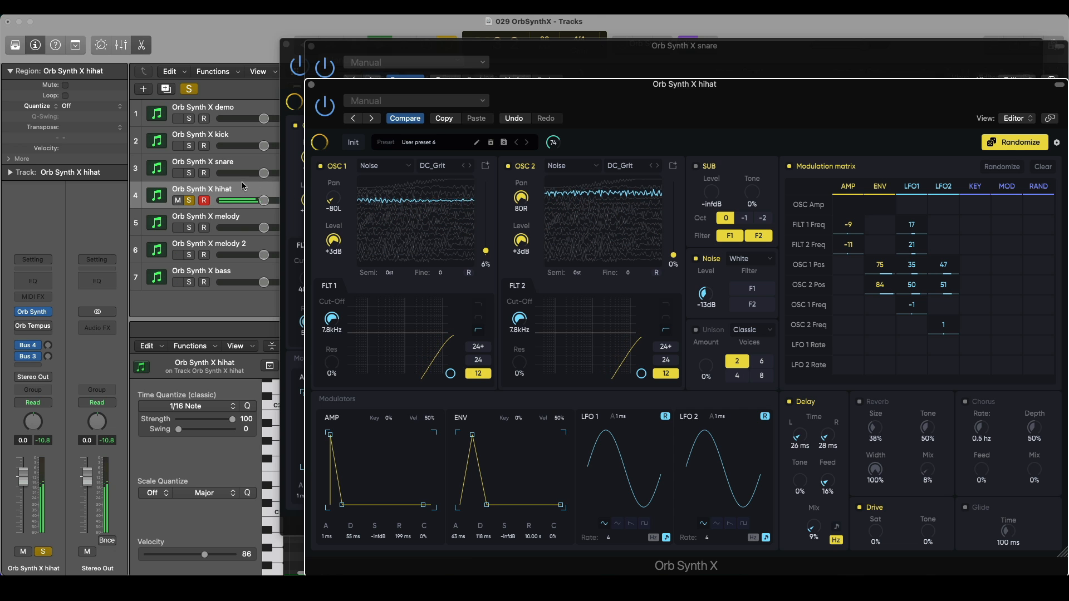
Open the melody track's synth and audition the Chord Modulated and Dub Chord presets from the Keys category
click(232, 221)
key(v)
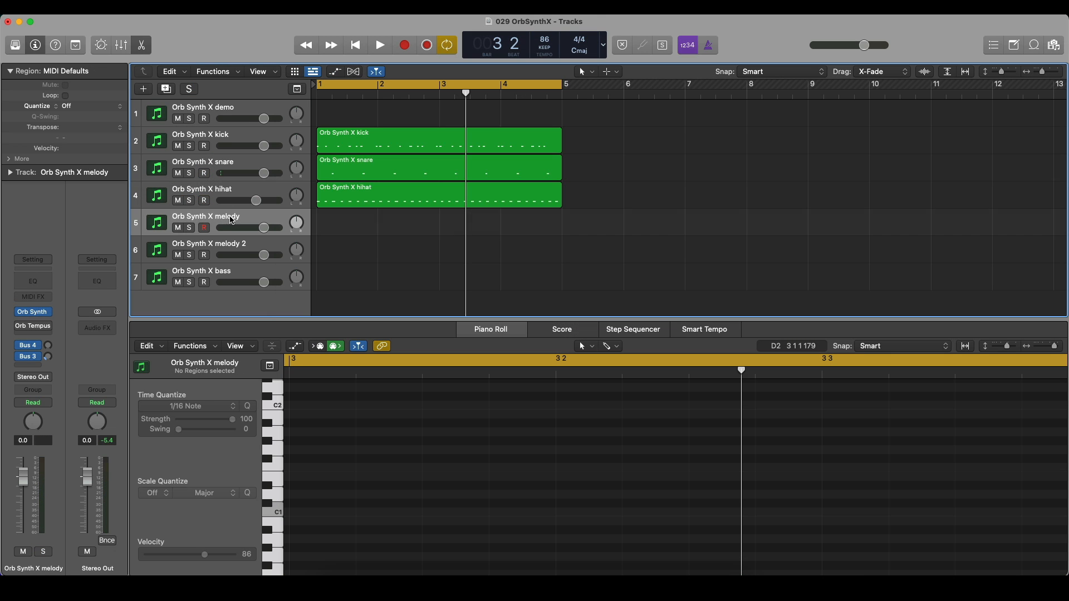
key(v)
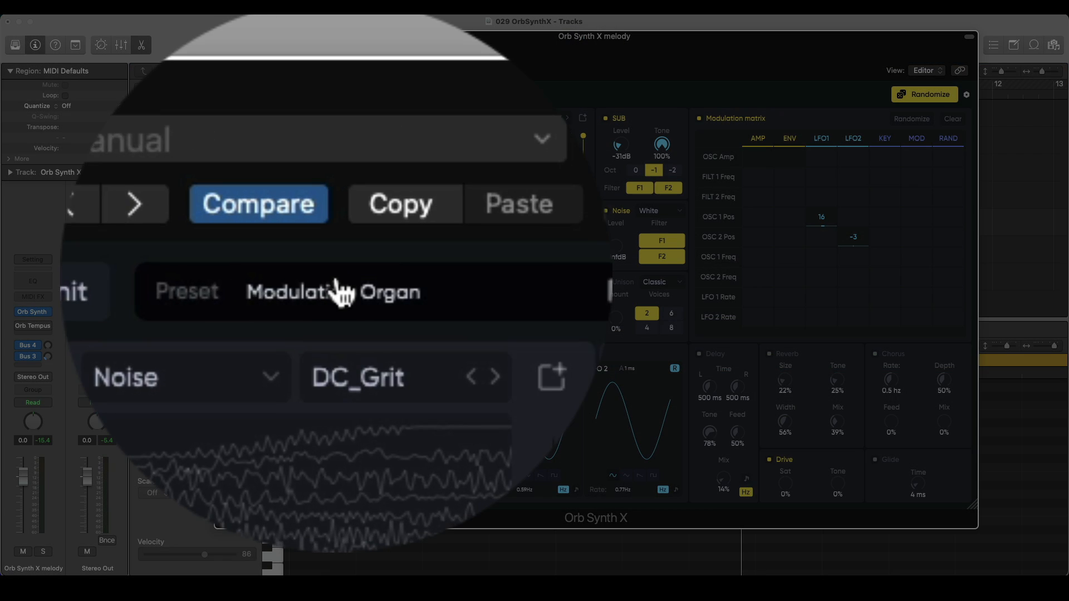
click(338, 95)
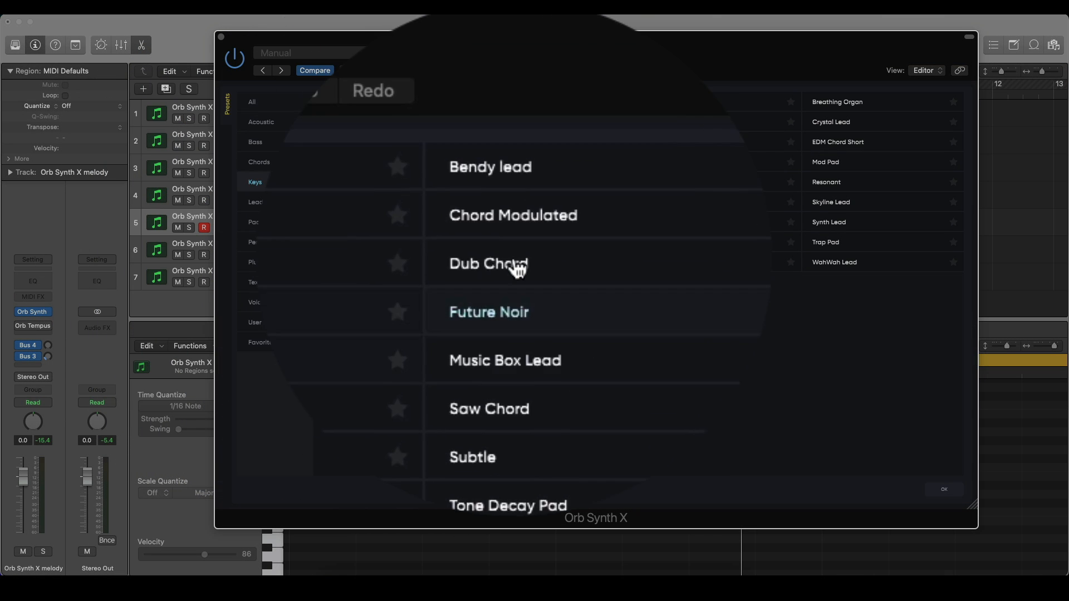
click(514, 127)
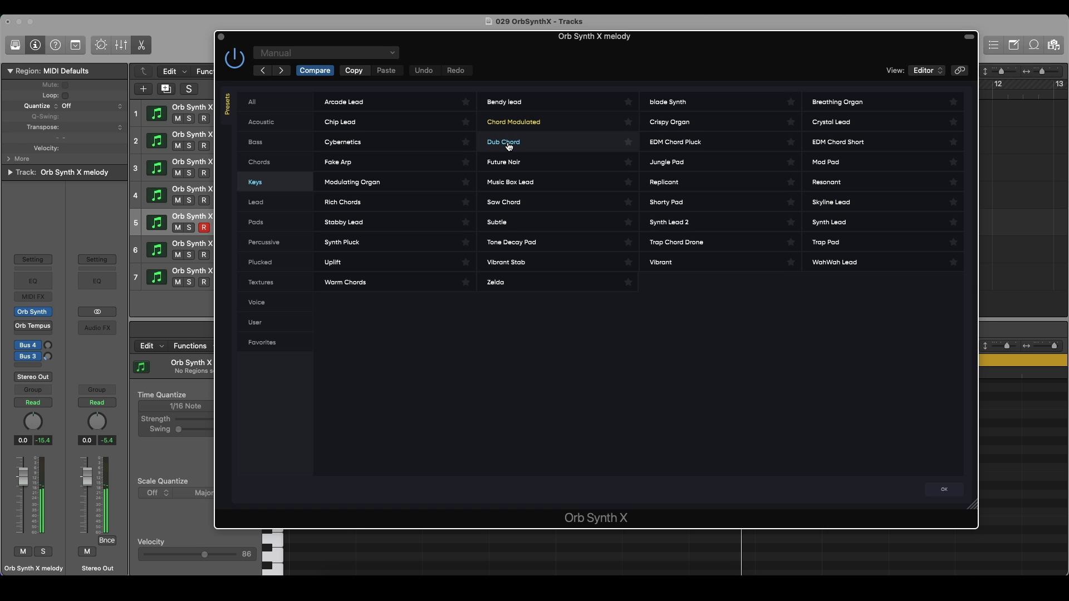
click(509, 145)
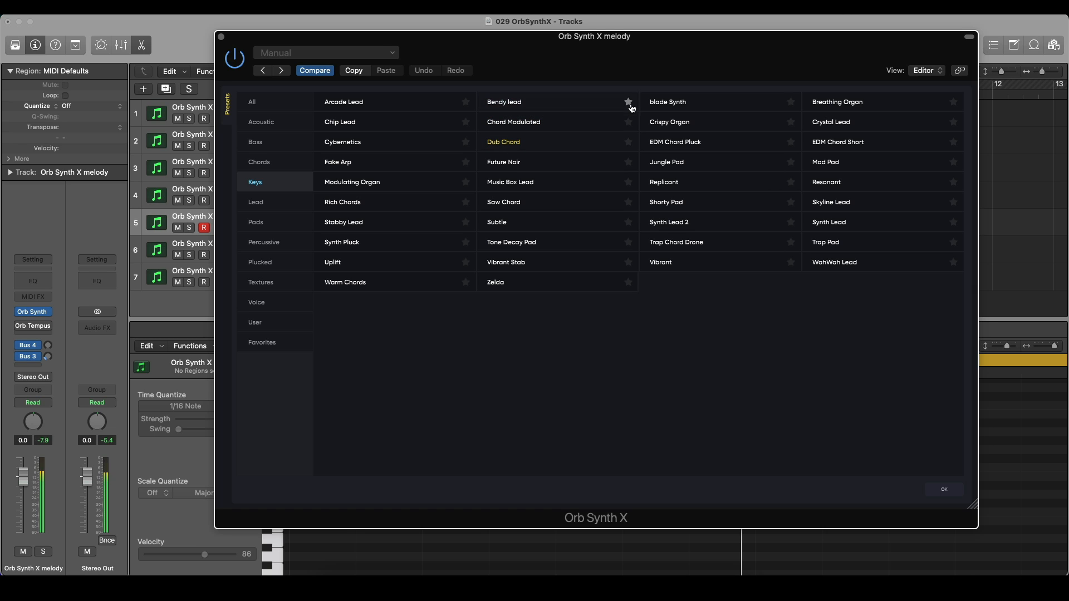
Audition more Keys presets for the melody track, including Music Box Lead, Subtle and Tone Decay Pad
click(663, 139)
click(517, 189)
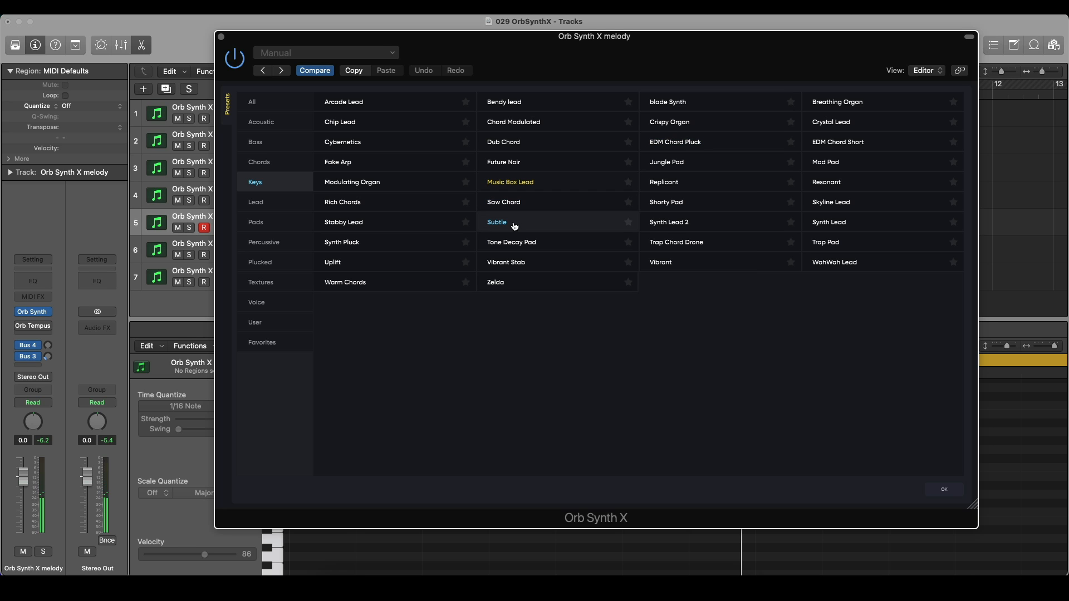
click(514, 226)
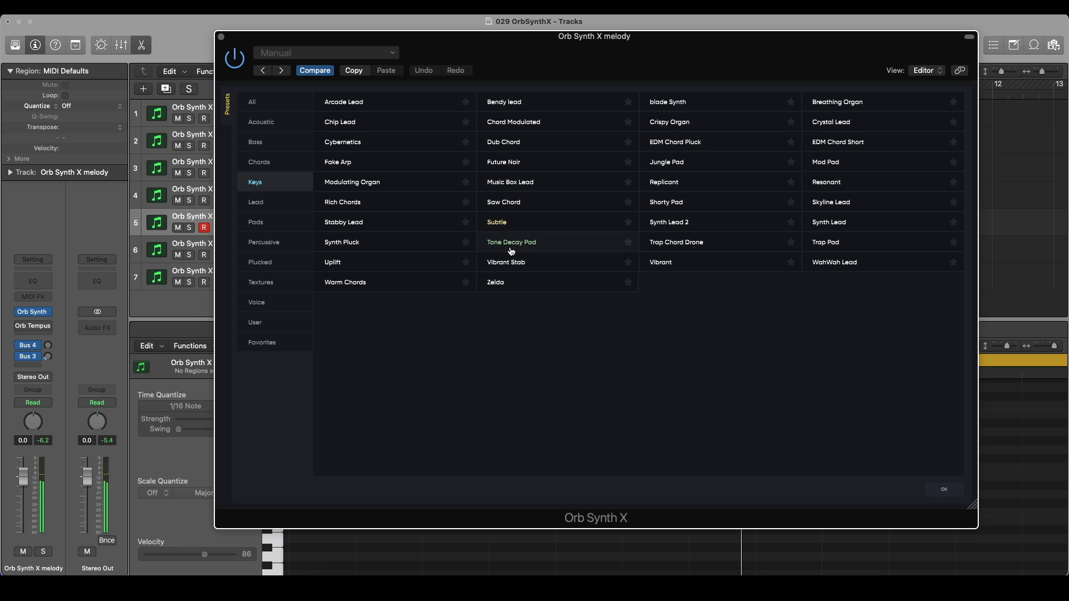
click(511, 249)
click(670, 122)
Leave the preset browser, adjust the reverb size of the melody's Modulating Organ sound, and close the synth window
click(943, 490)
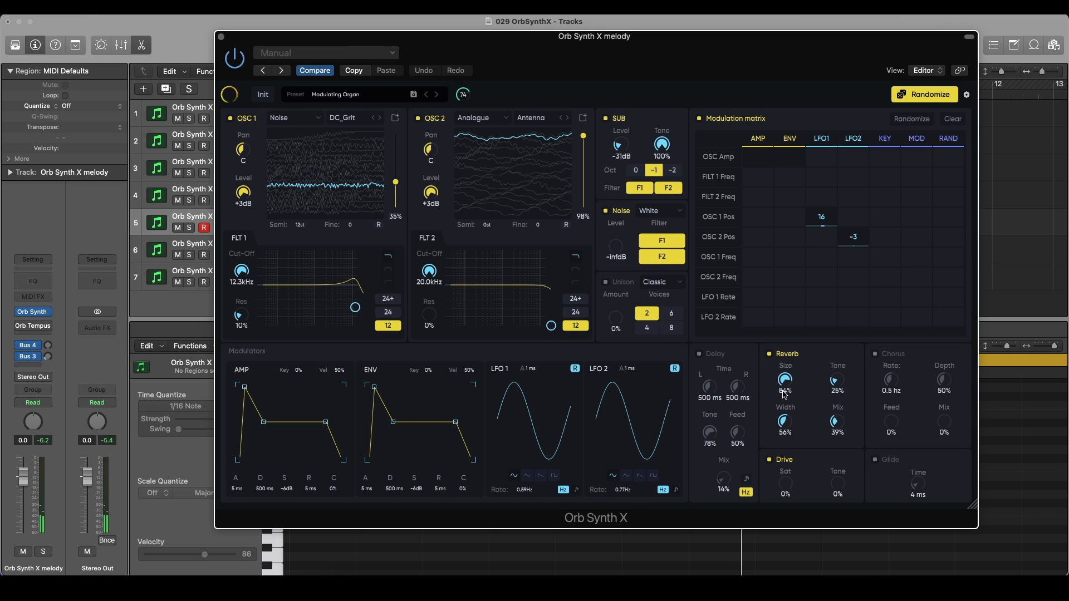
drag(784, 381, 778, 406)
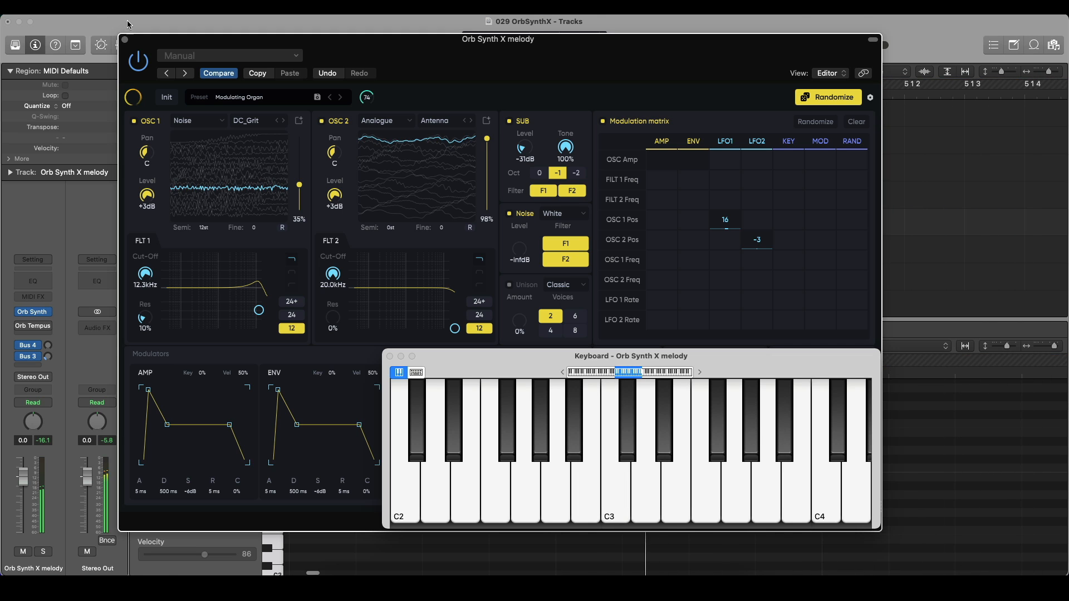
click(127, 40)
click(126, 41)
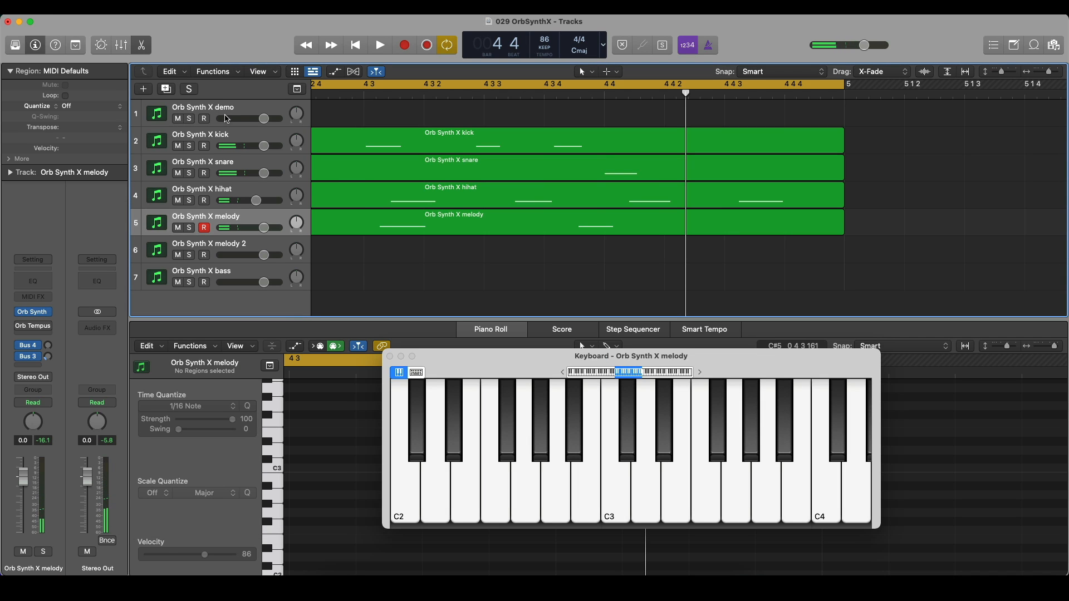
Load the Distract preset from the Chords category in the melody 2 track's synth and close its window
click(262, 247)
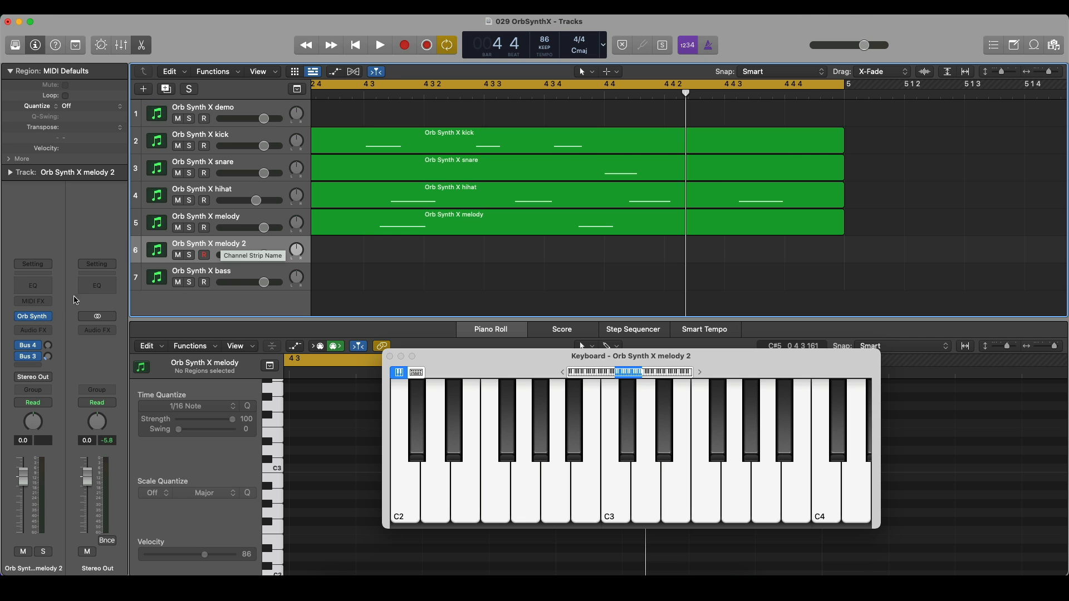
click(33, 316)
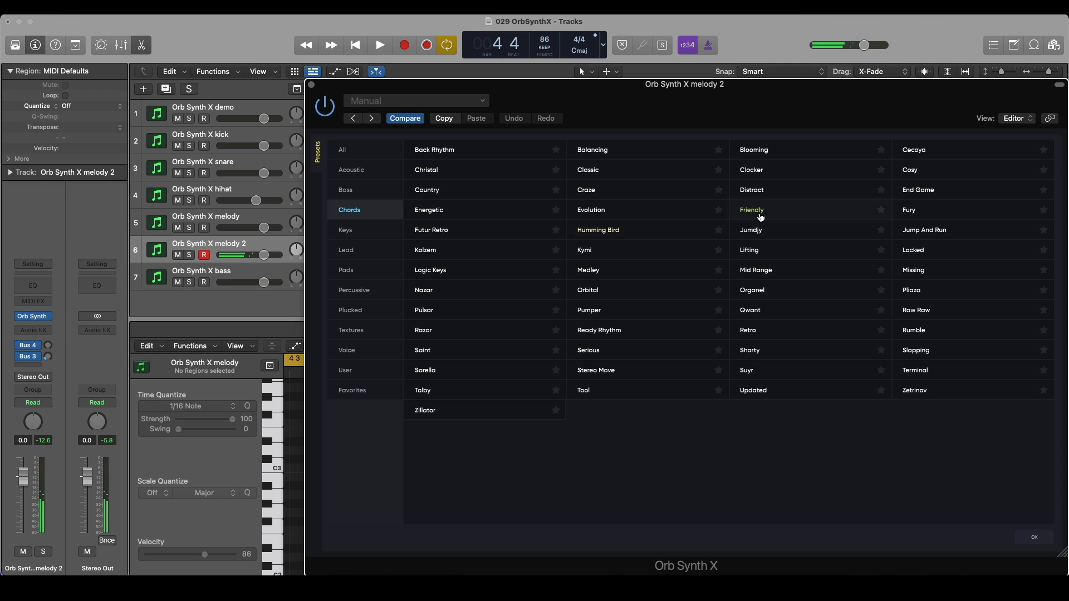
click(760, 190)
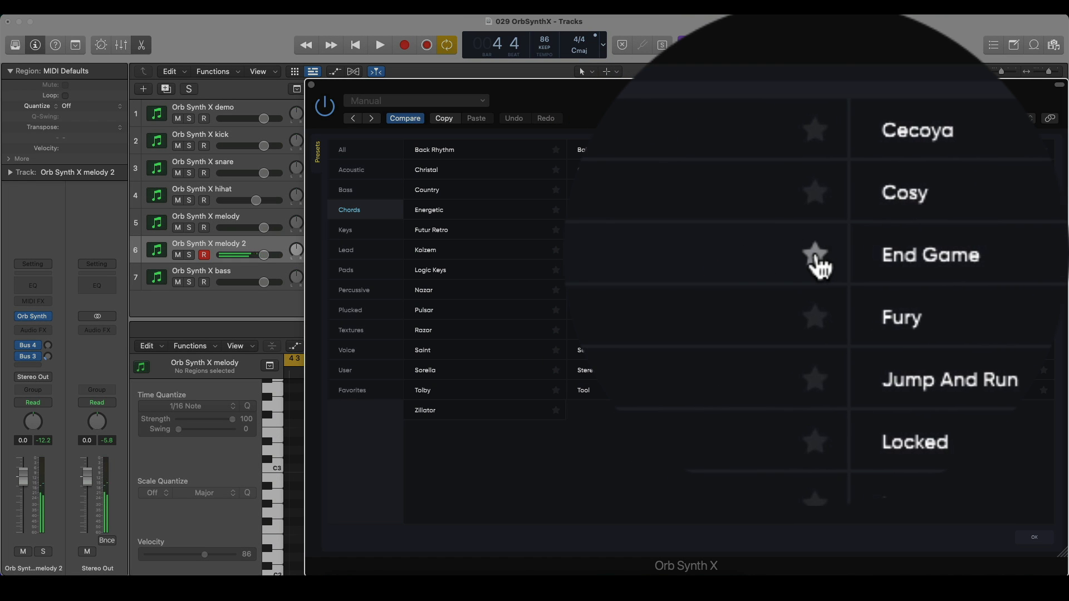
click(815, 257)
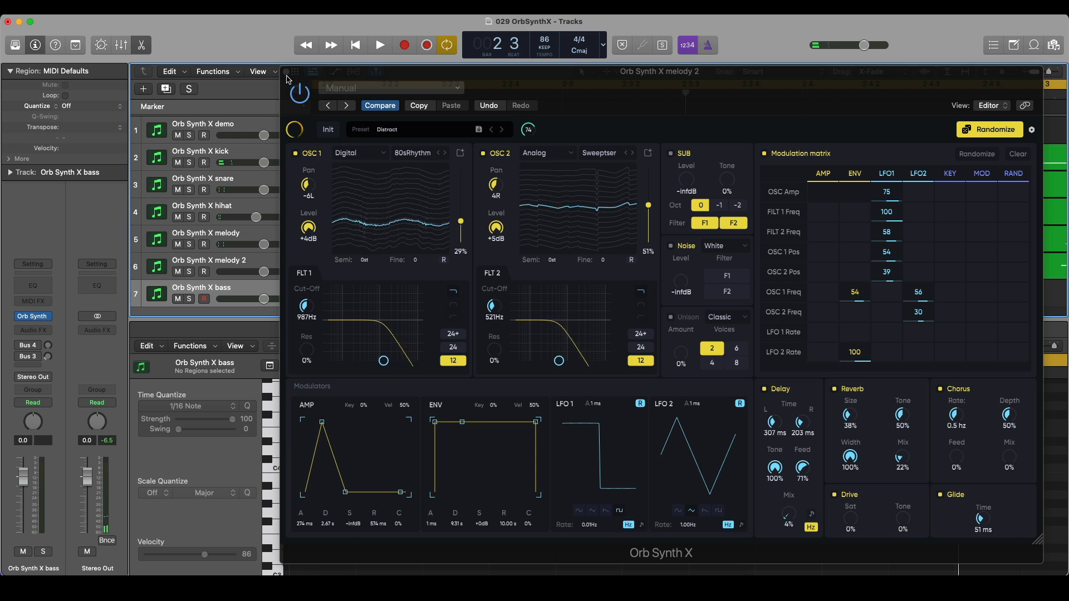
key(super+w)
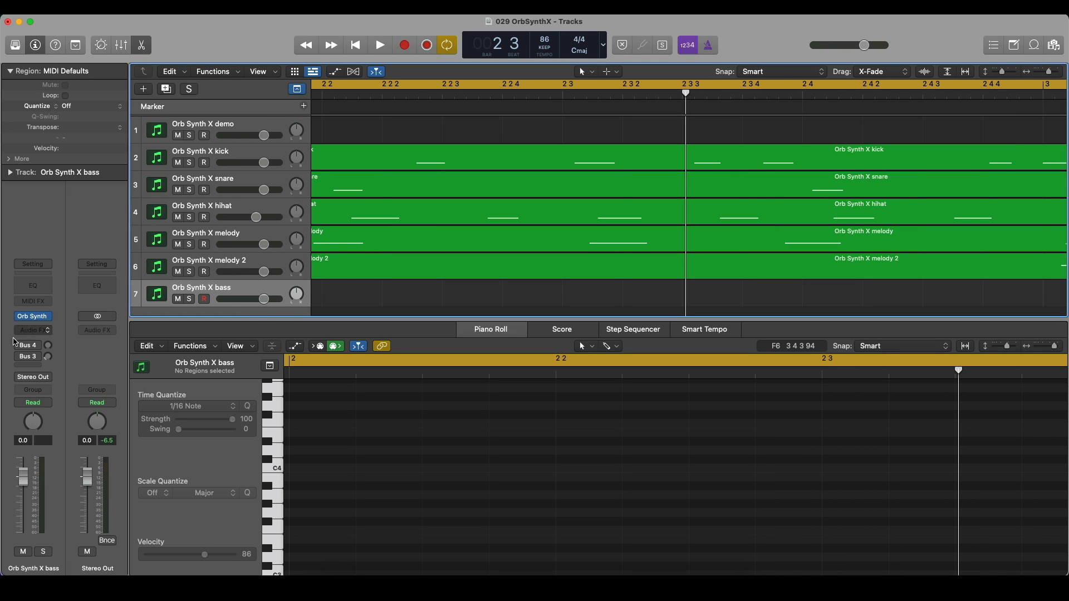
Open the bass track's Orb Synth X with the Double Bass 2 preset and toggle its Glide section
click(32, 319)
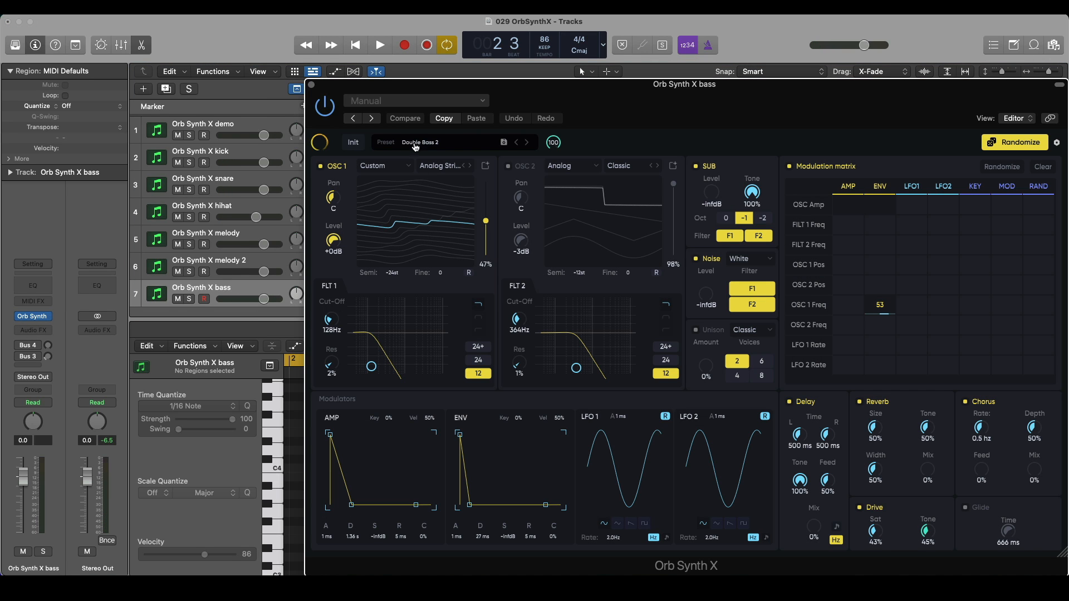
click(421, 143)
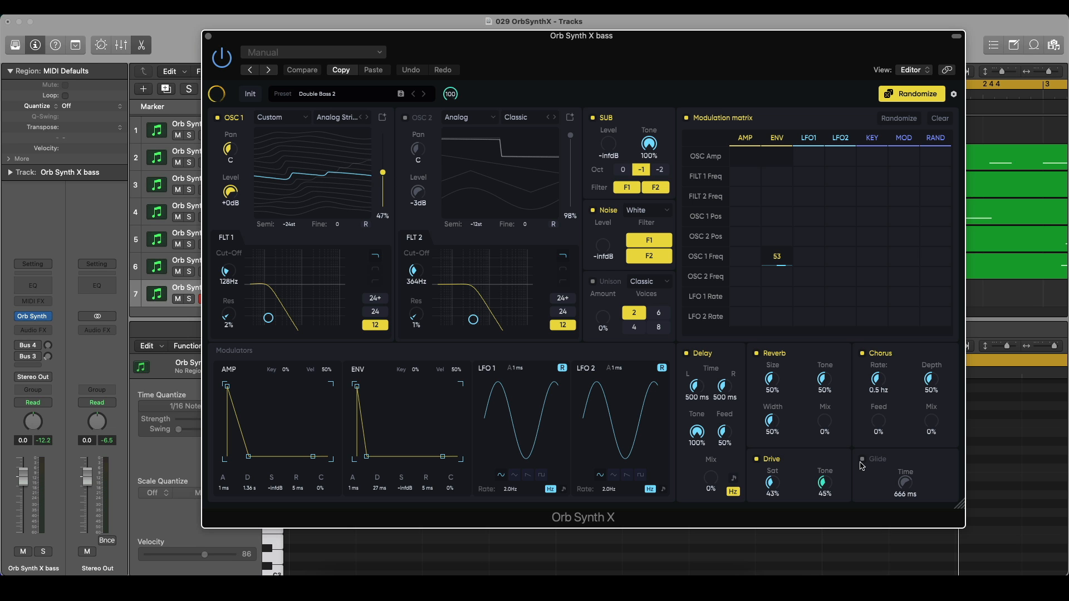
click(861, 461)
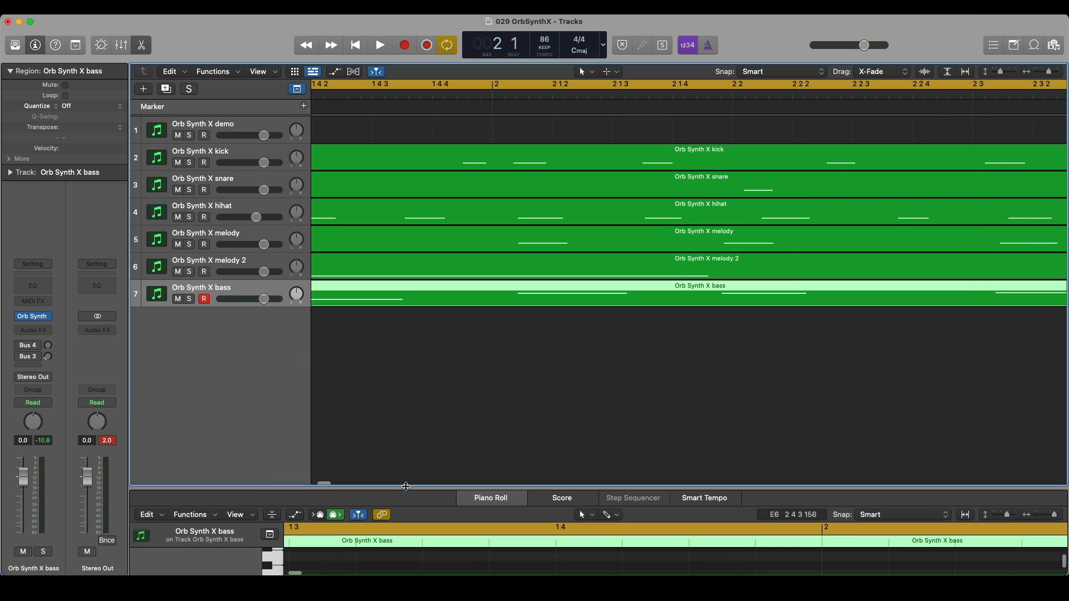
Fit all regions in the Tracks area and select the melody 2 track
key(z)
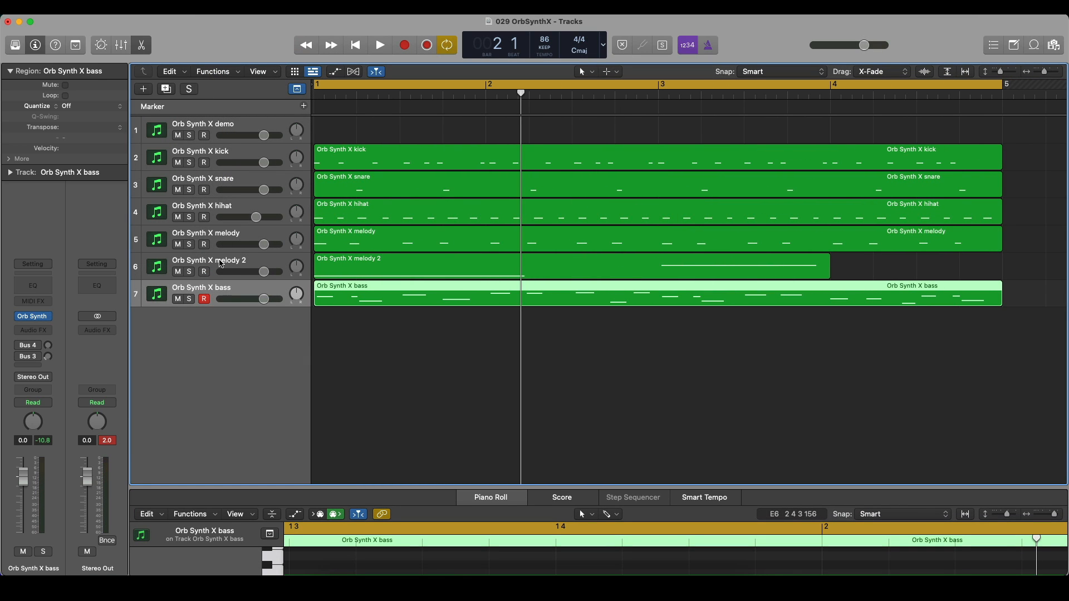
click(222, 262)
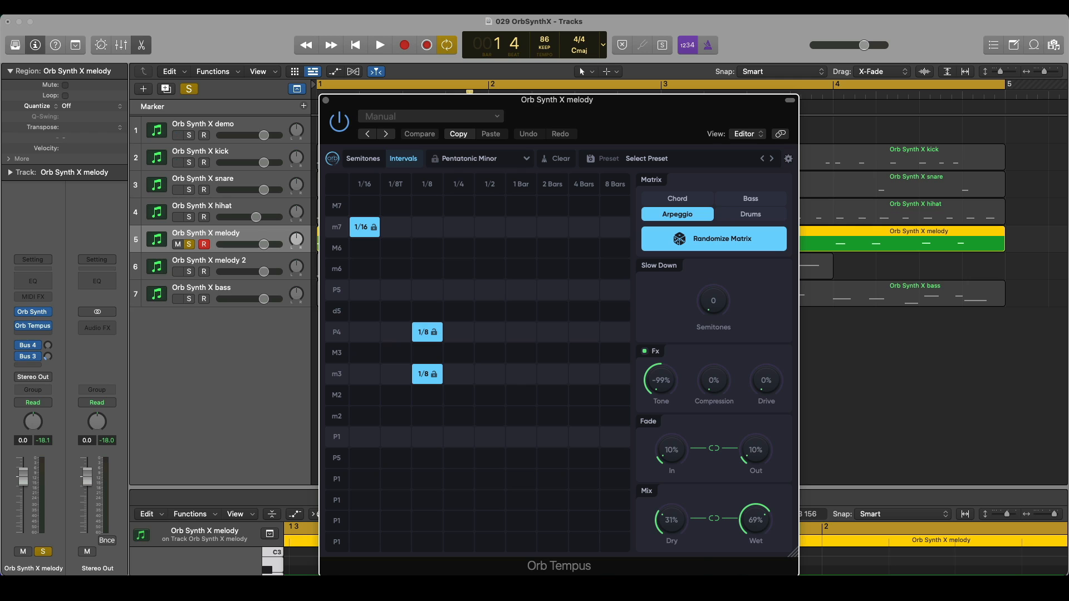
click(579, 67)
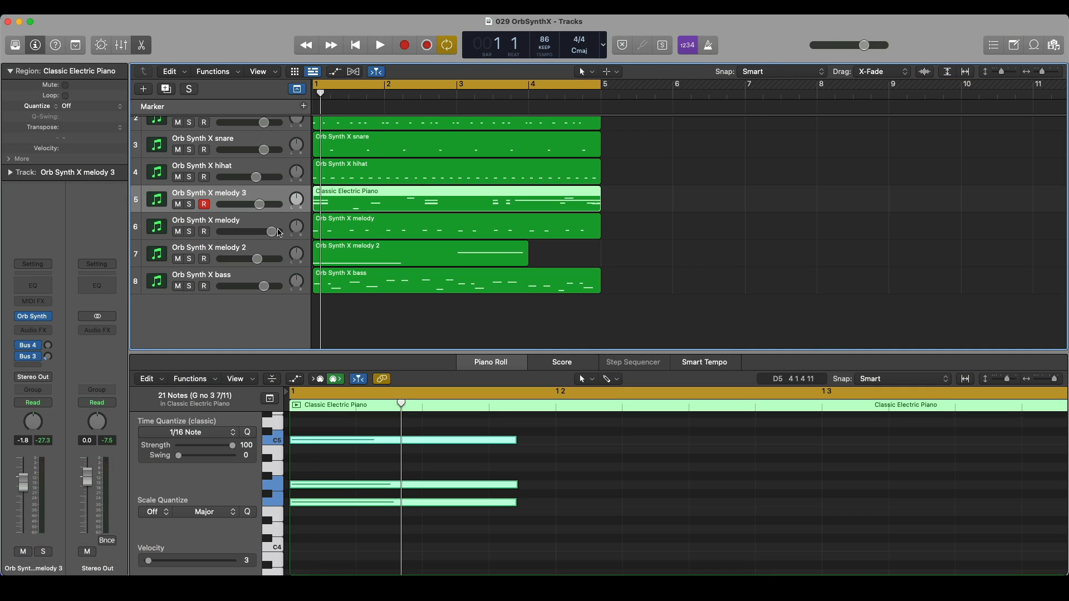
Insert the stereo Orb Tempus effect on the Against Time Piano track
key(o)
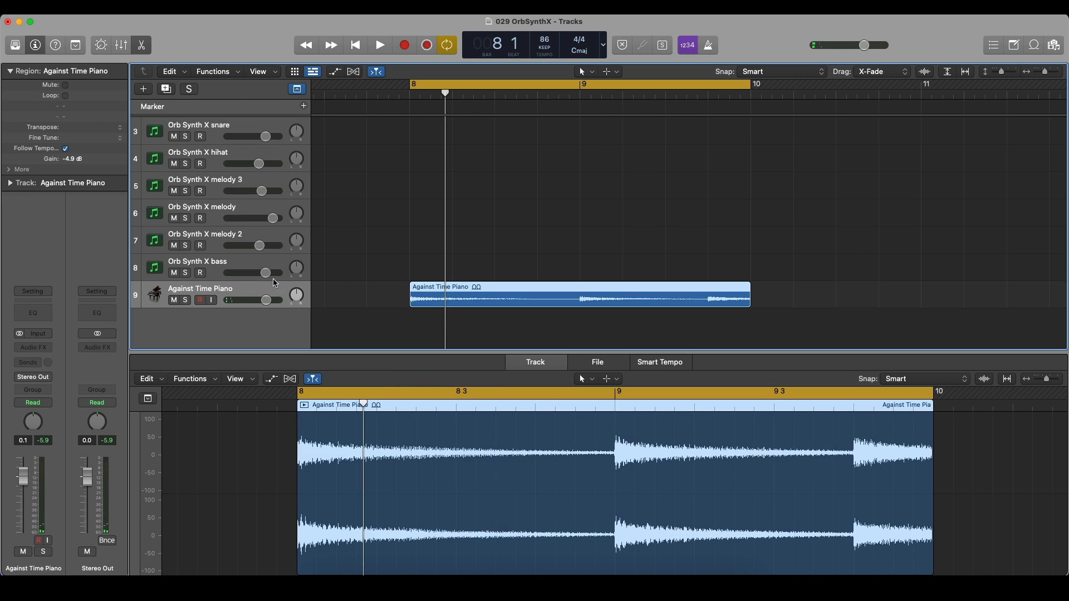
click(33, 347)
mouse_move(62, 393)
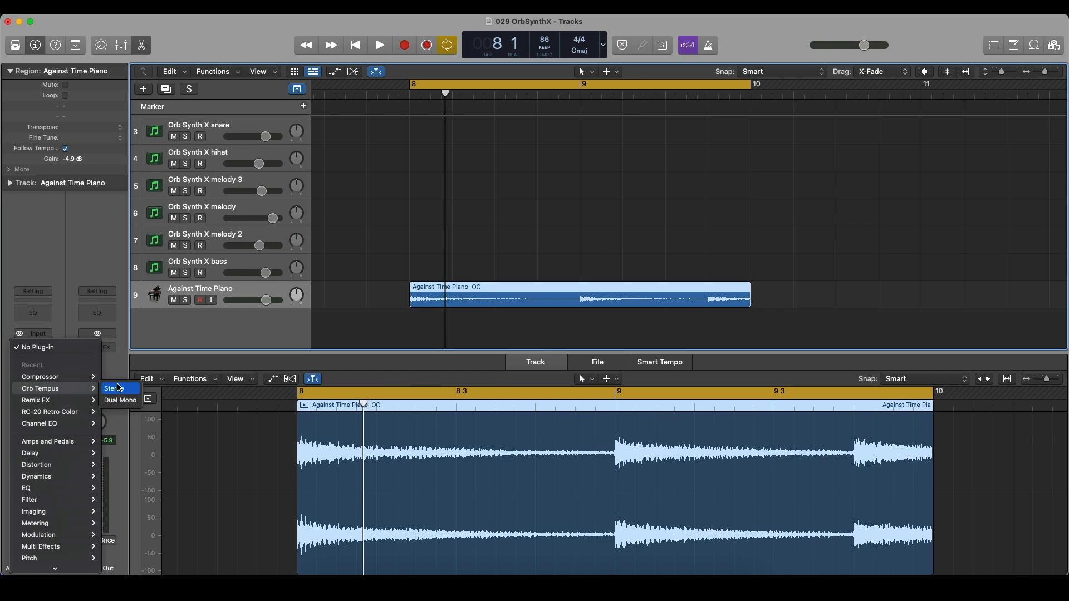
click(127, 389)
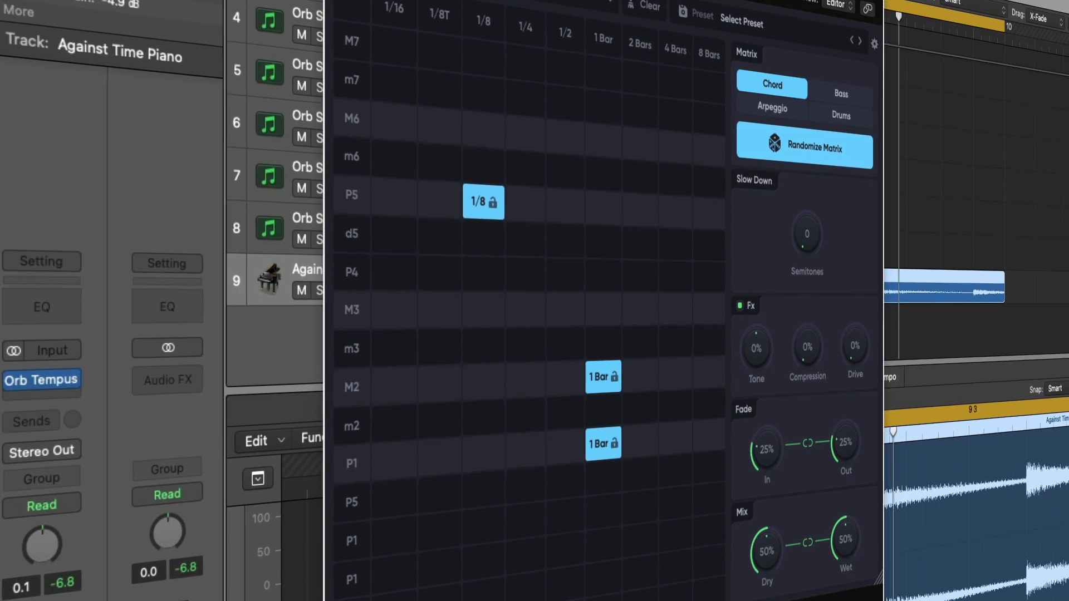
Set the piano's Orb Tempus mix to 100% wet with 12% fades and edit the 1 Bar cells at M2 and P1
drag(844, 543, 859, 471)
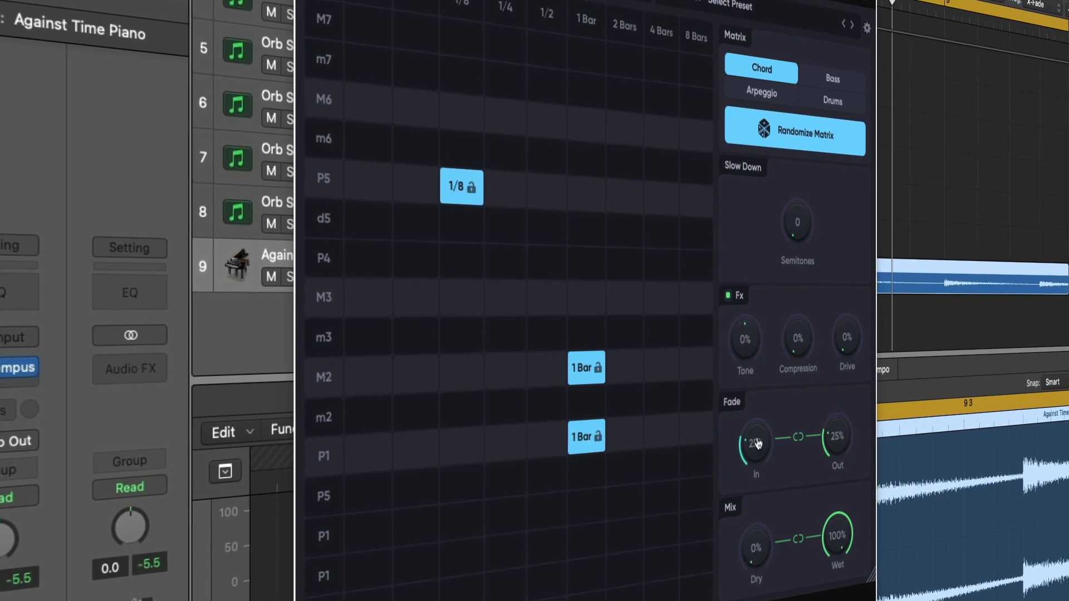
drag(759, 446, 757, 454)
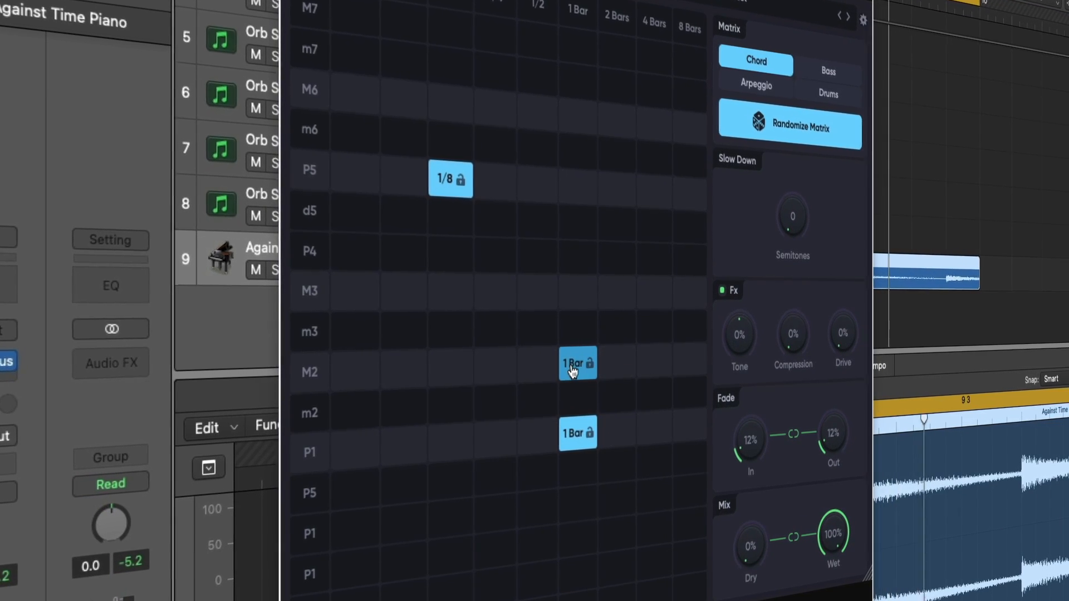
drag(568, 369, 566, 439)
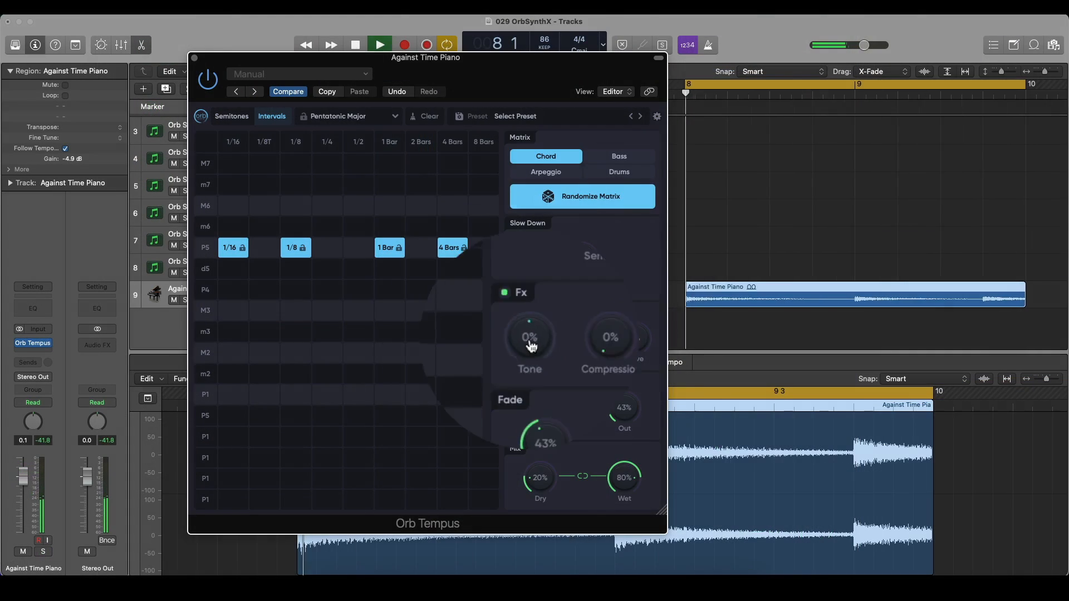
Set the piano's Orb Tempus Tone to 51%, Compression to 72% and Drive to 6%, and edit the 4 Bars cell on P5
drag(717, 318, 723, 292)
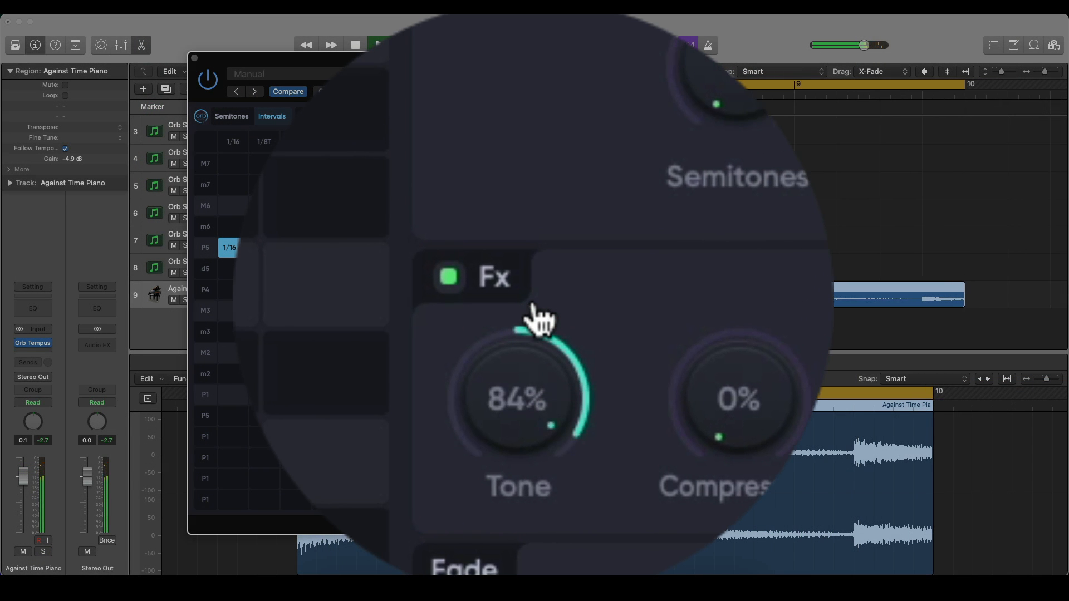
drag(537, 320, 635, 334)
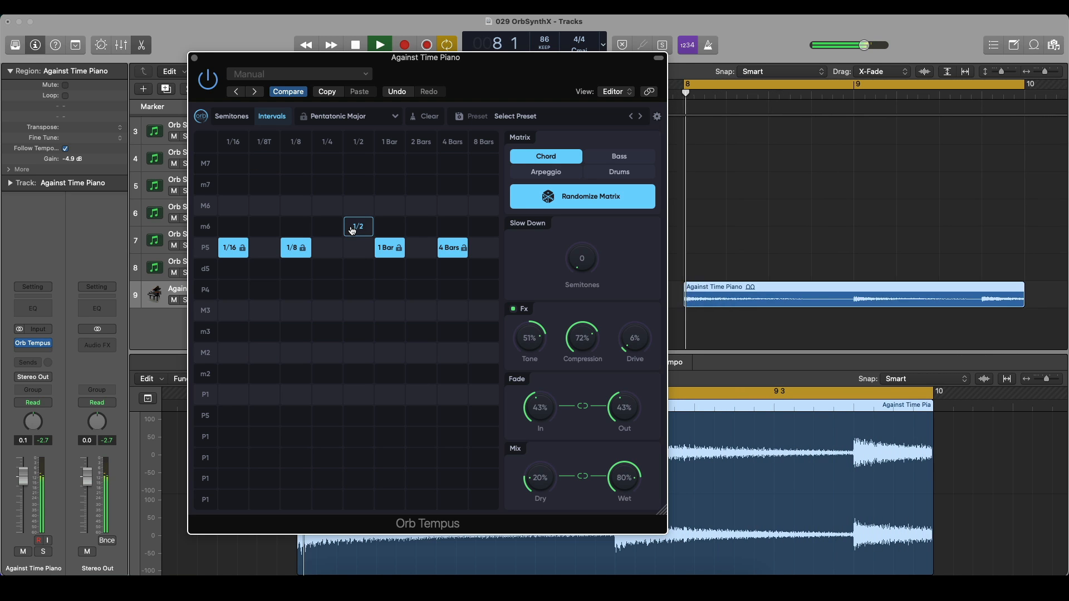
drag(449, 248, 441, 349)
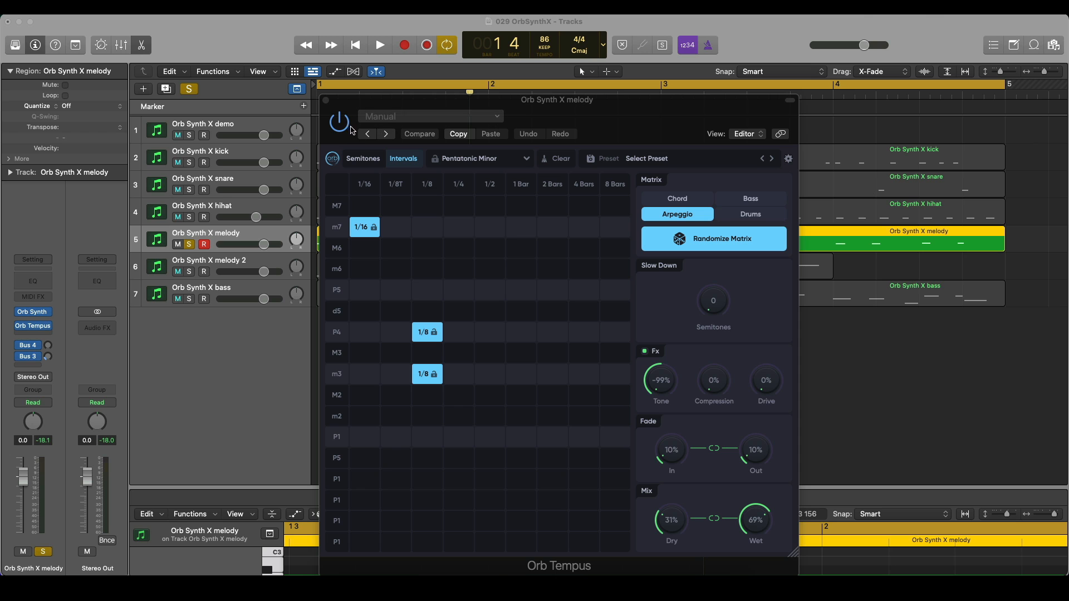
Play the melody track with Orb Tempus bypassed and re-enabled to compare the sound, and reposition its window
click(339, 122)
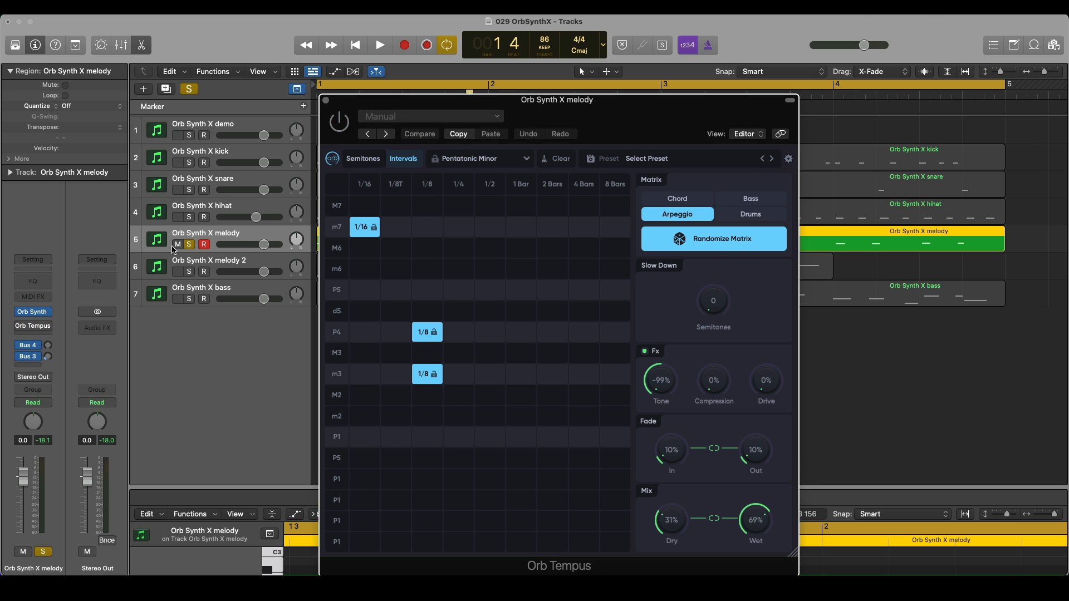
key(space)
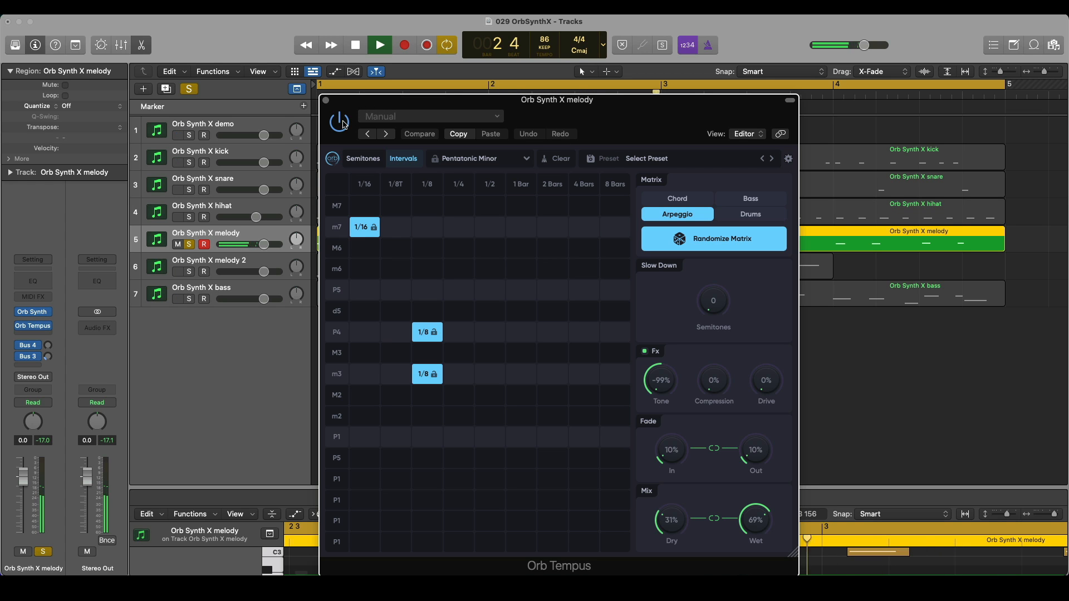
drag(397, 101, 394, 73)
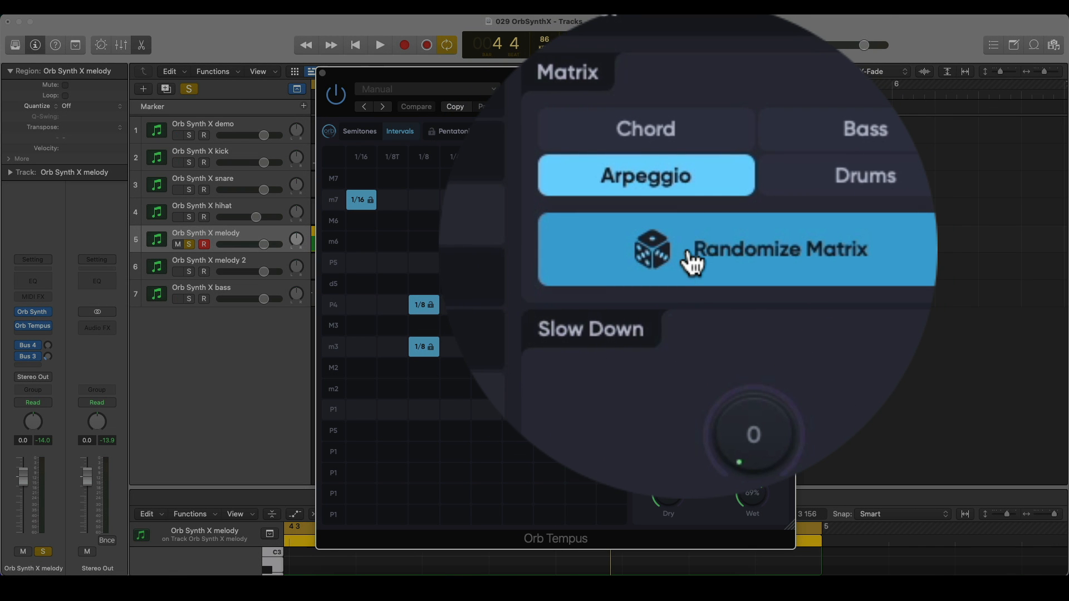
Randomize the melody's Orb Tempus matrix in Arpeggio mode and play back the pattern
click(691, 262)
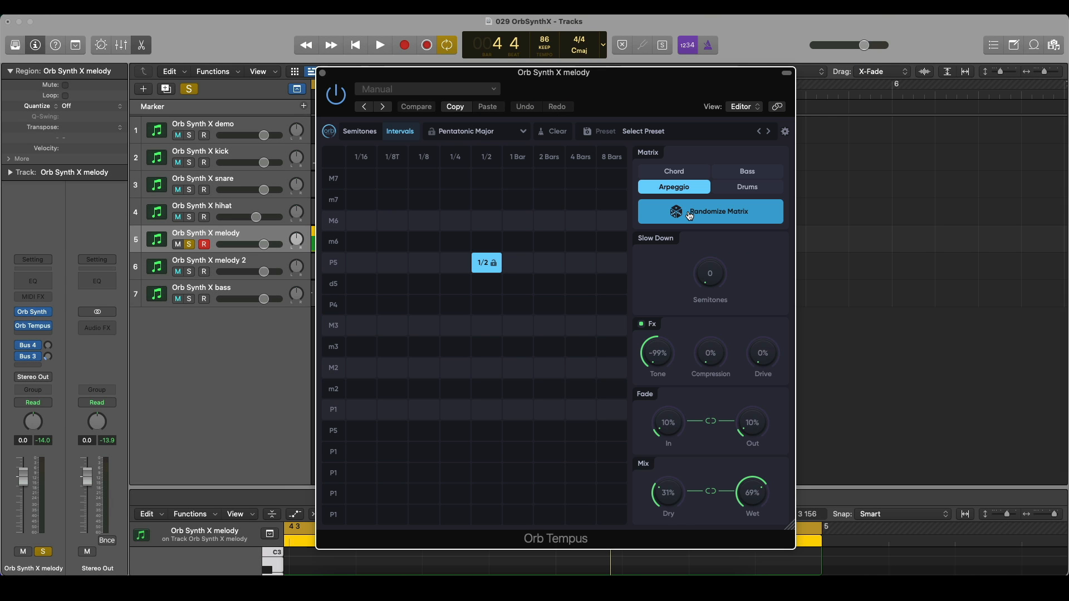
key(space)
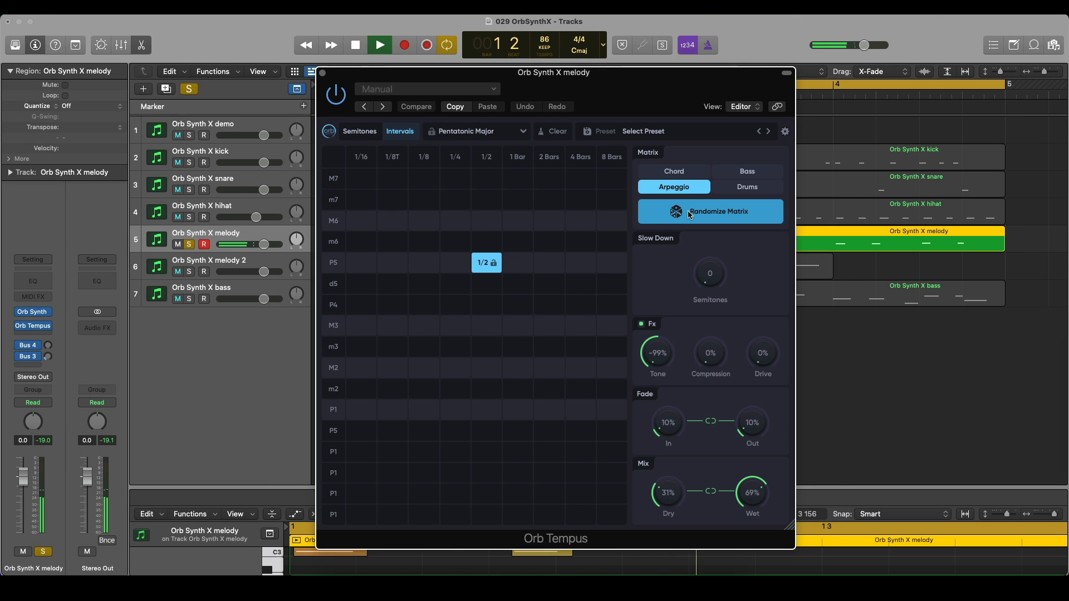
key(space)
Load the Half Time factory preset in the melody's Orb Tempus and toggle the 1/8T cell on M7
click(651, 131)
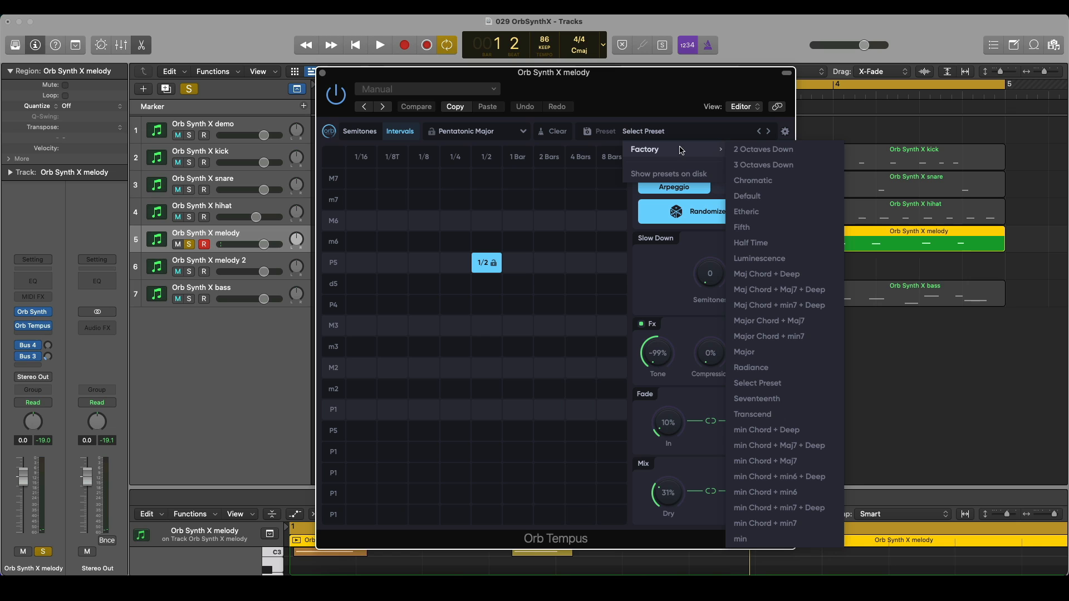
click(761, 244)
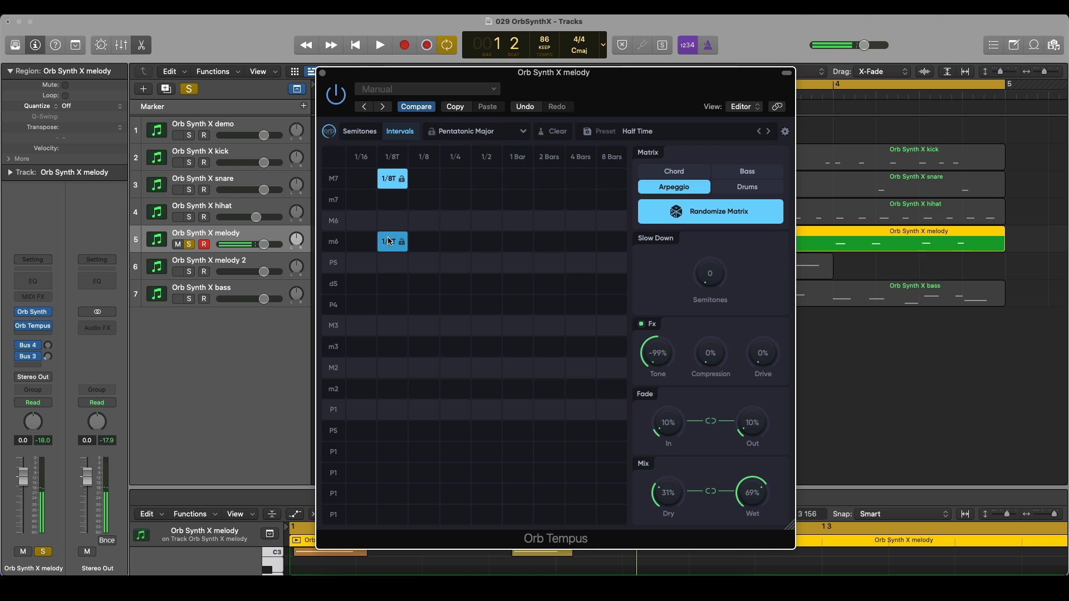
click(393, 181)
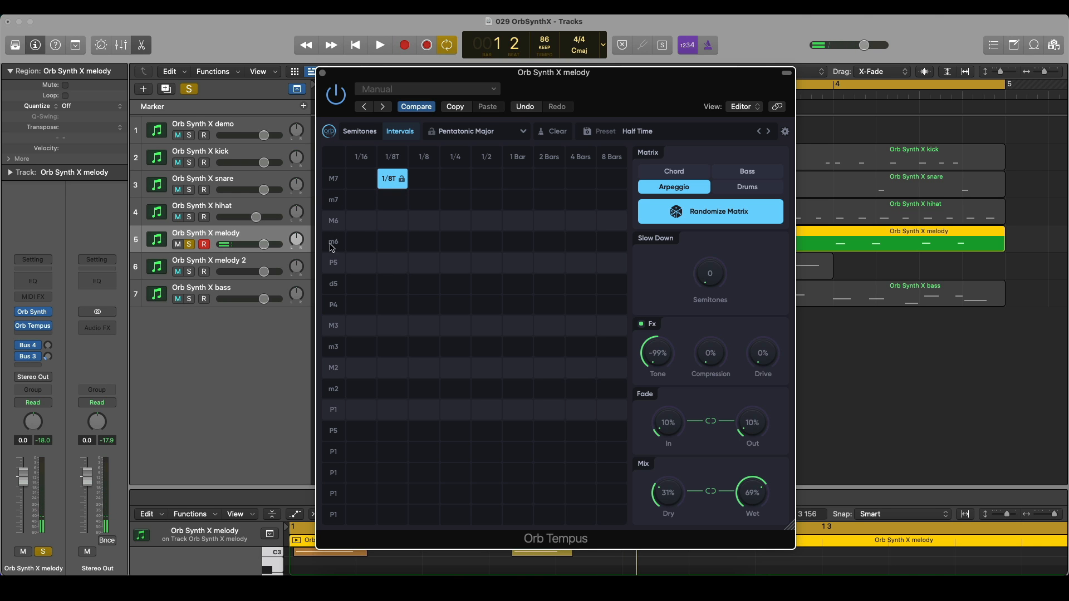
Check the matrix's Semitones view, return to Intervals, and set the scale to Minor with a 1/16 cell on m7
click(360, 132)
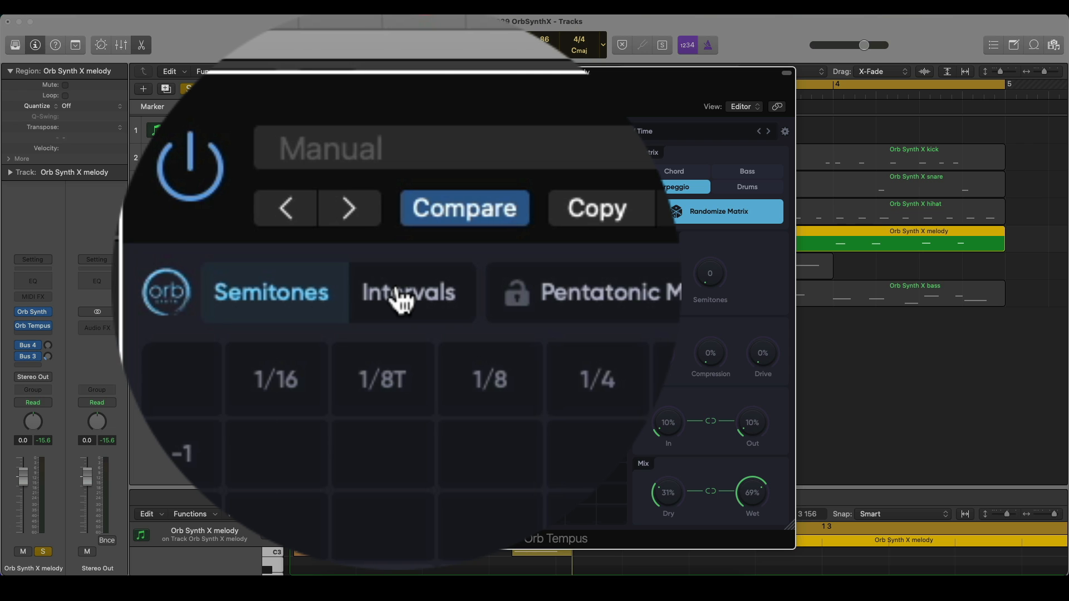
click(402, 131)
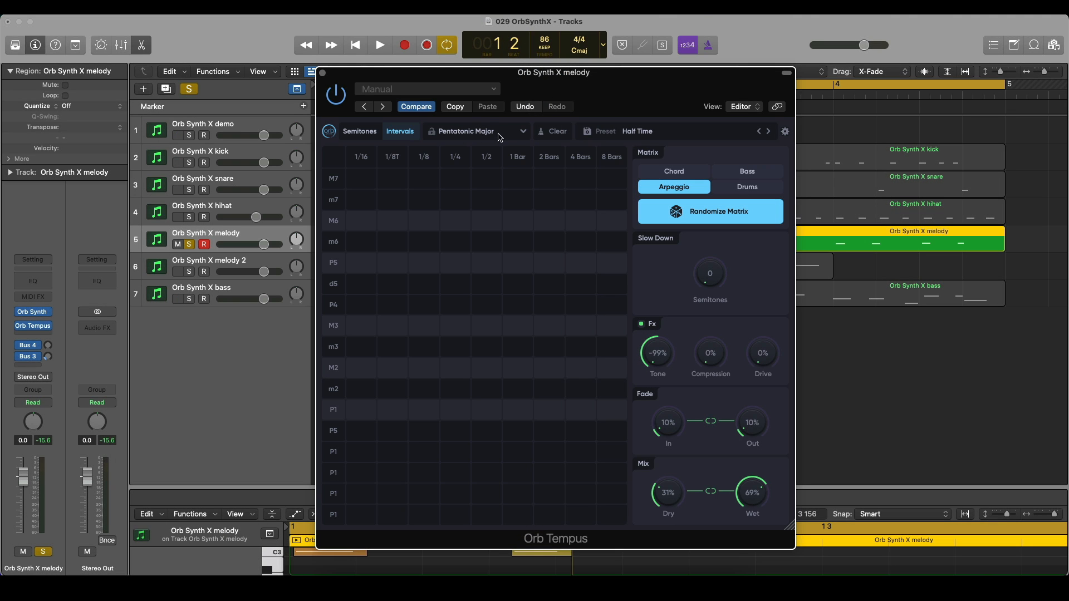
click(522, 132)
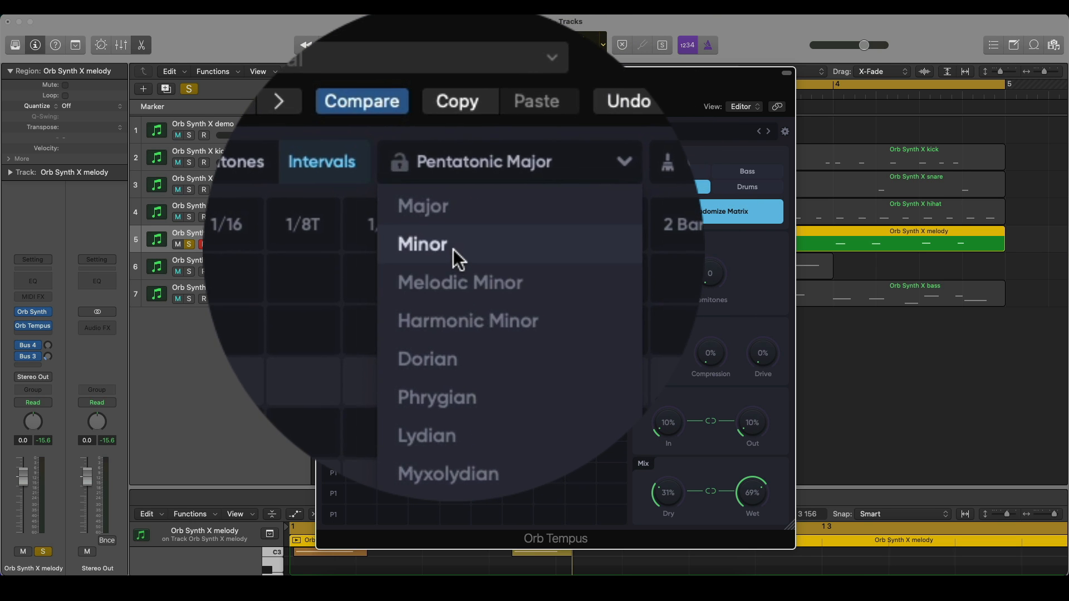
click(453, 245)
click(361, 200)
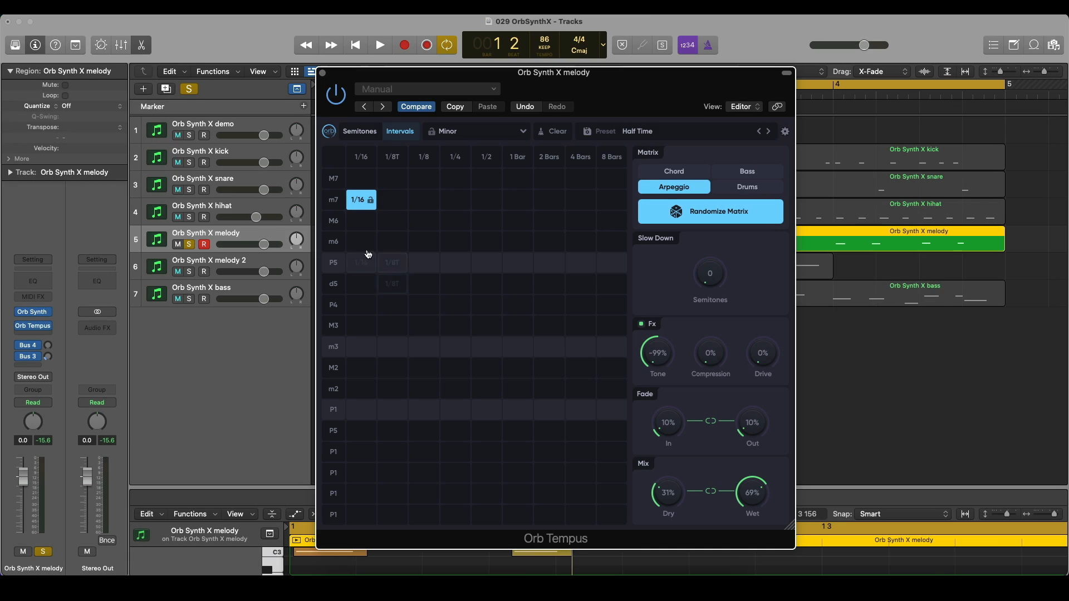
Randomize the melody's arpeggio matrix, replace the 1 Bar cell on P4 with a 1/8 cell, and replay the melody
click(723, 211)
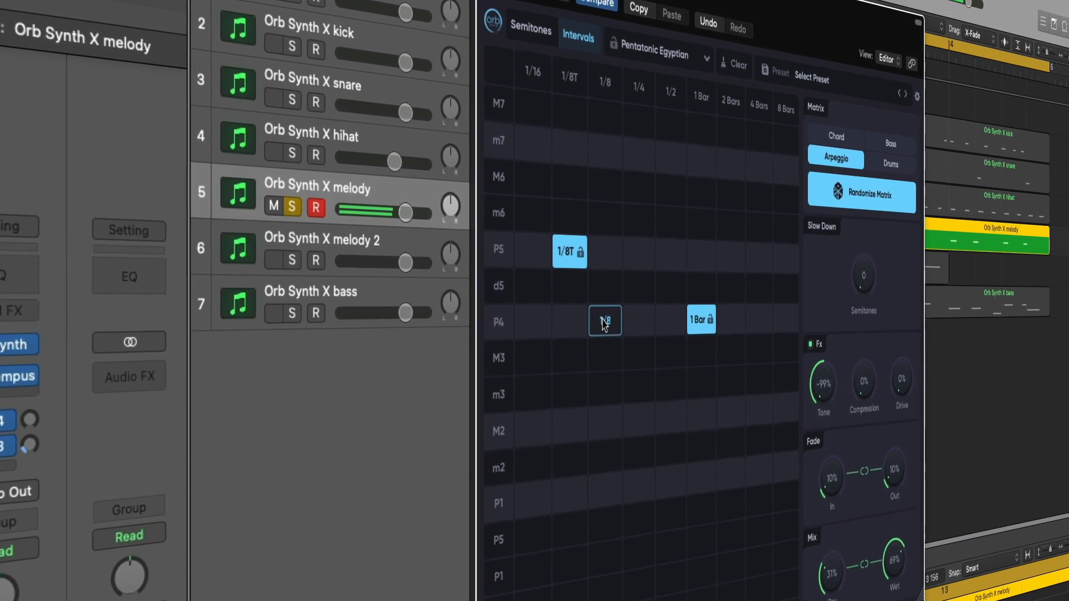
click(692, 326)
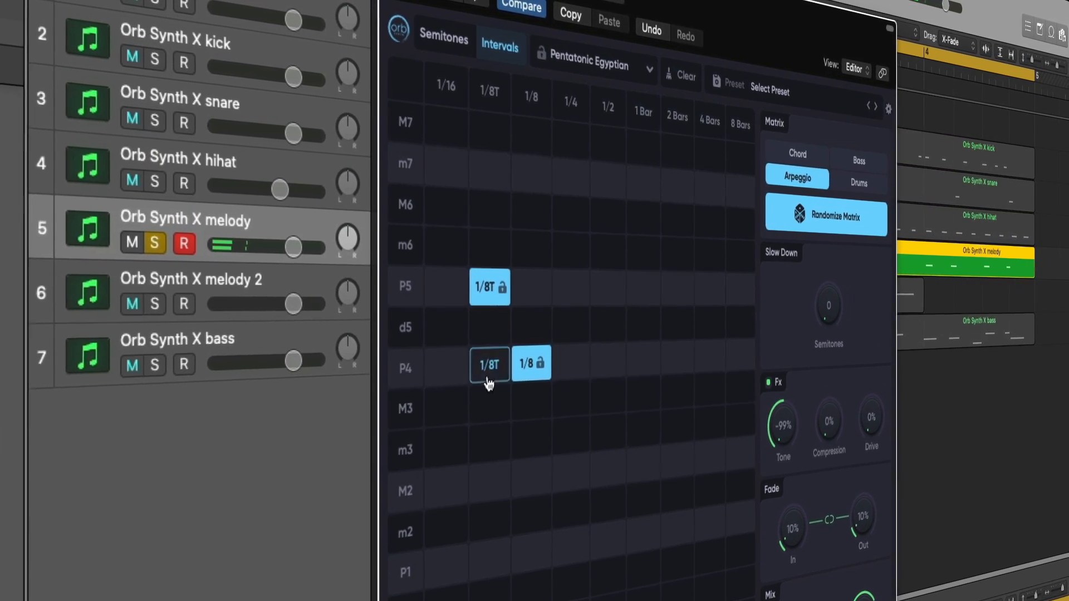
key(space)
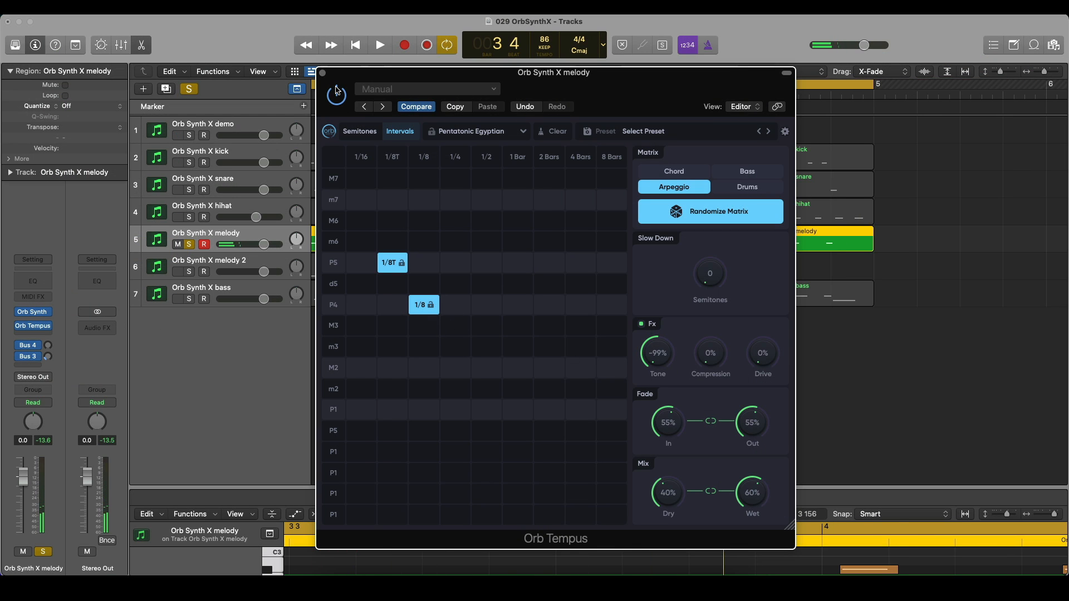
key(space)
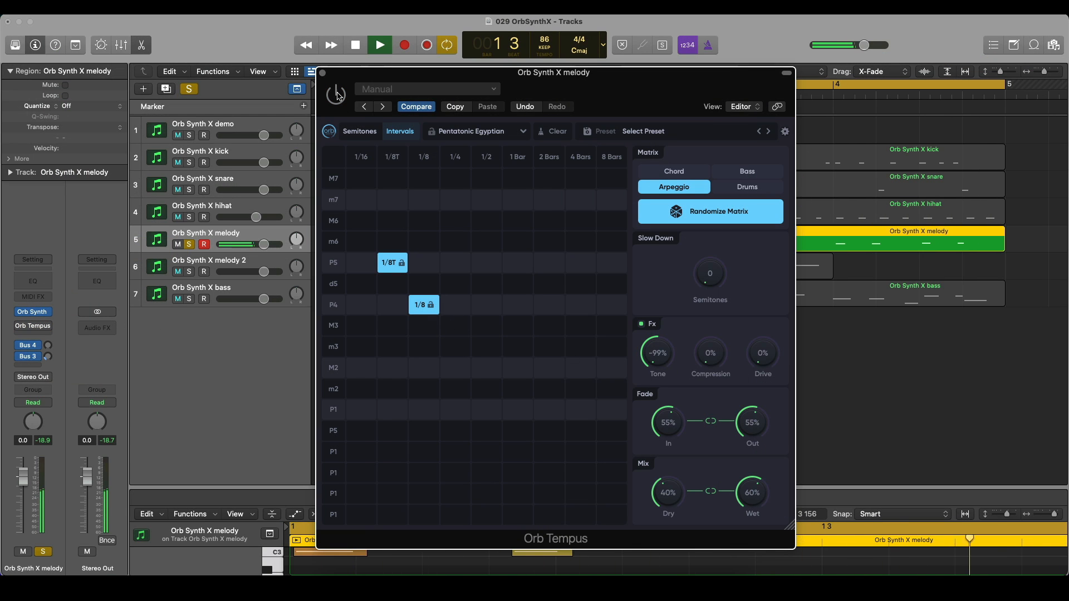